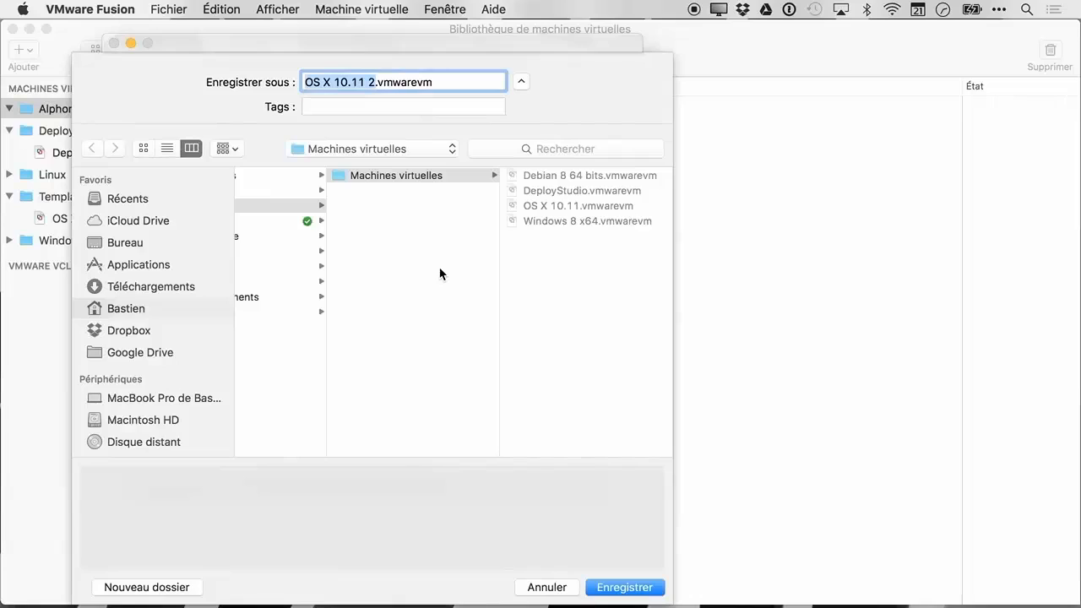
Save the new virtual machine as ALPHORM_OS_X_SERVER in the Machines virtuelles folder
click(373, 82)
drag(373, 82, 305, 84)
text(ALPHORM)
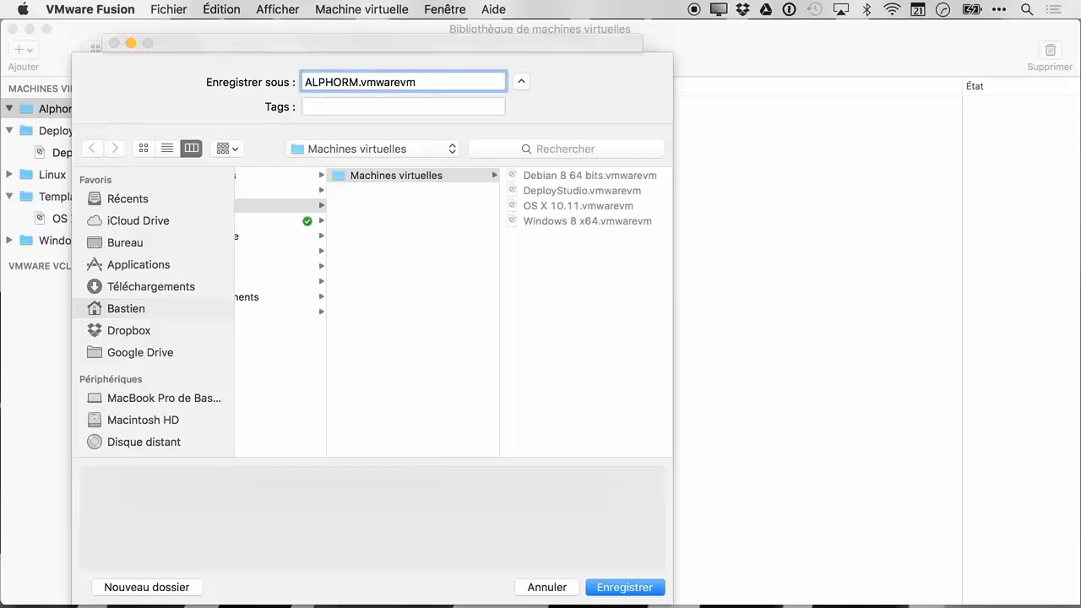
text(_OSX)
text(_OS_X)
text(_SERVER)
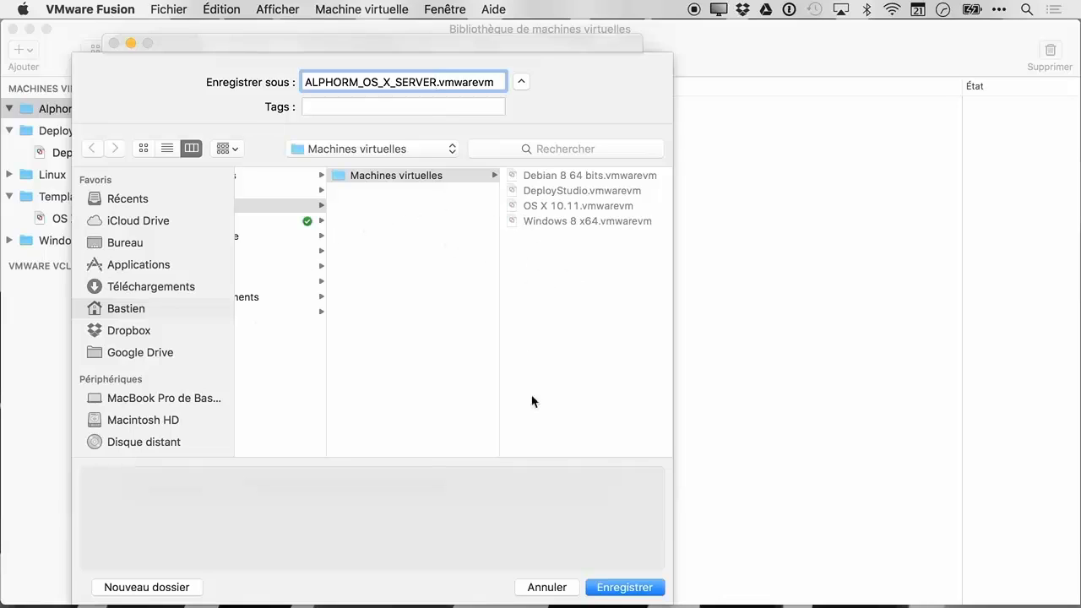
scroll(343, 309, left, 5)
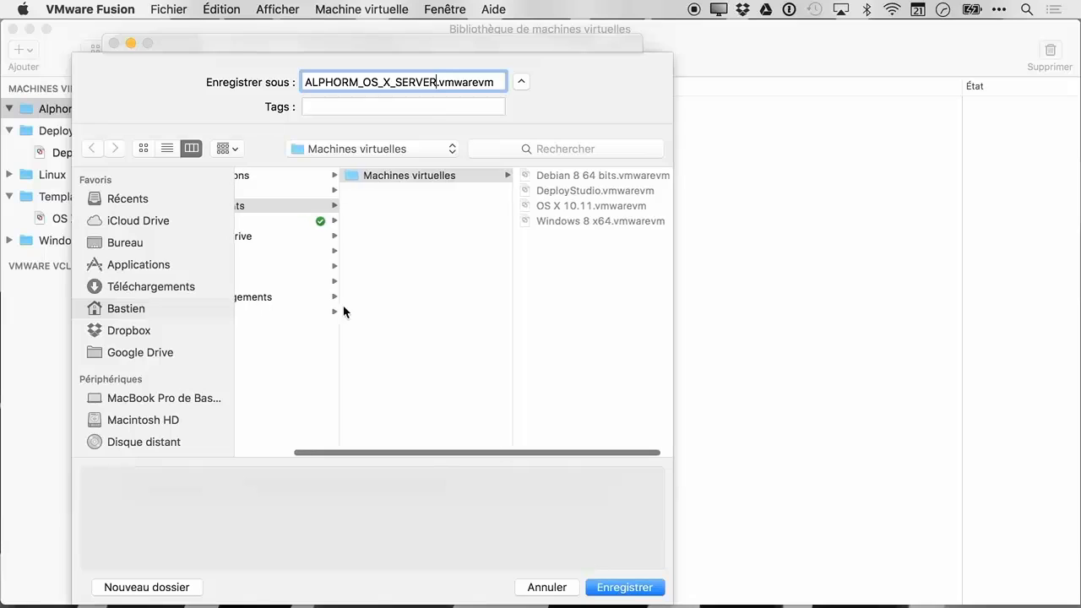
click(265, 206)
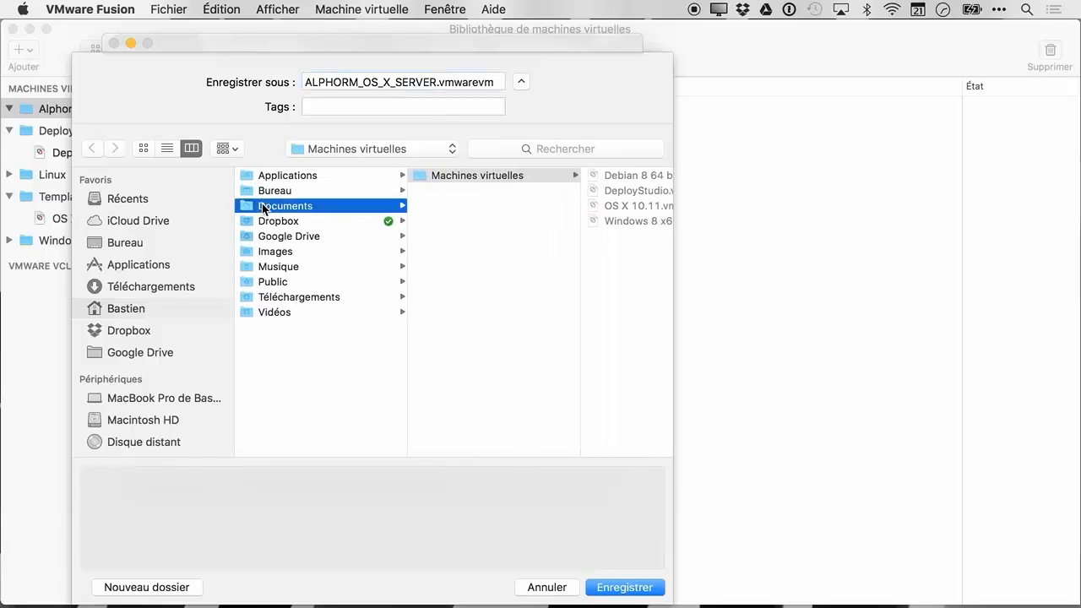
click(477, 175)
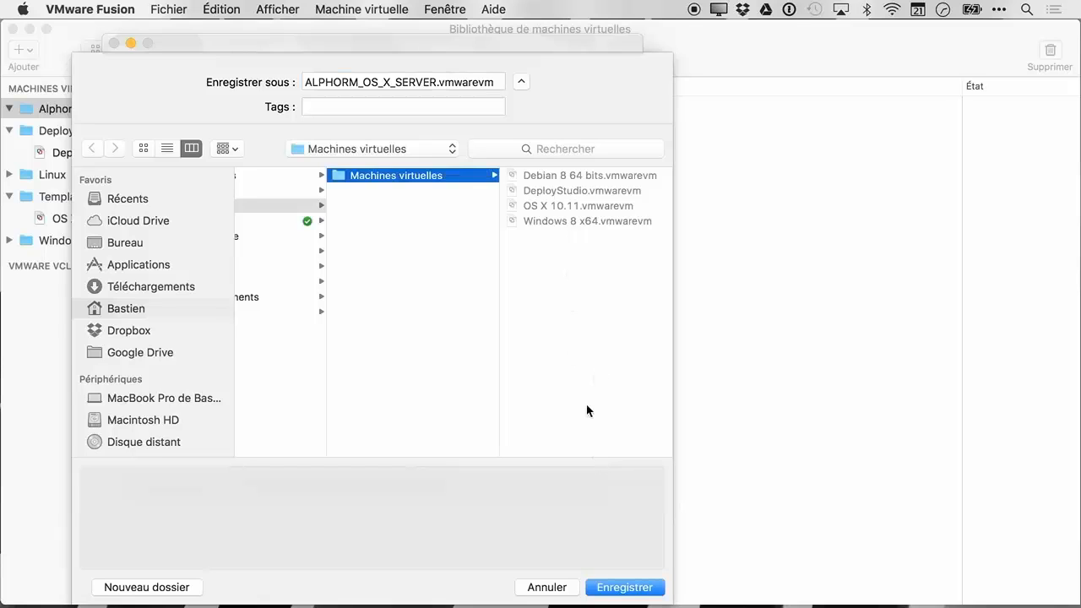
click(630, 591)
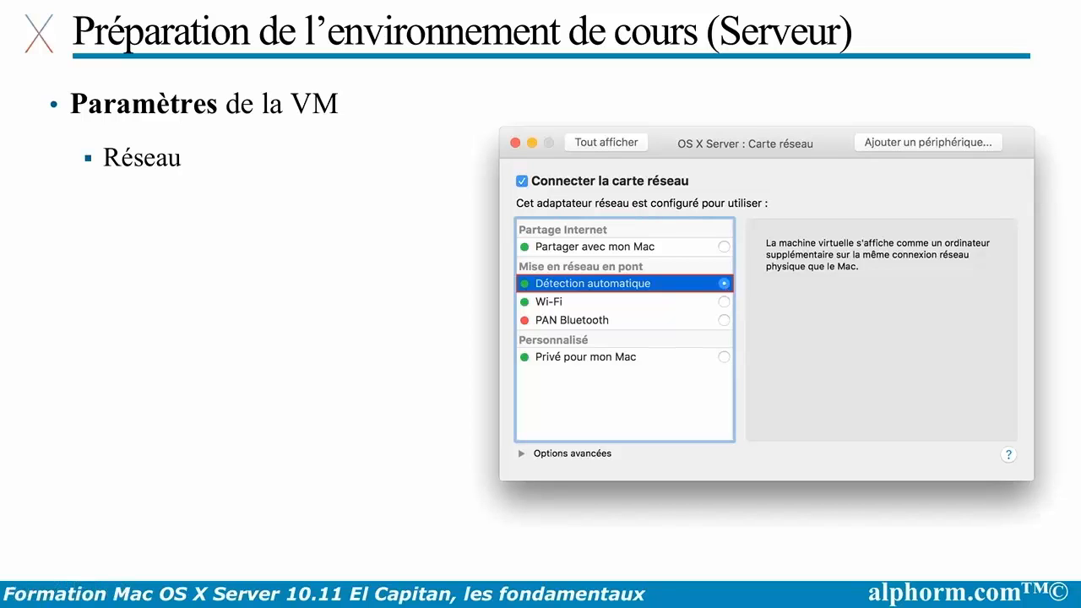
Point out the Détection automatique network option, then advance to the Apple boot screen slide
click(725, 284)
key(Right)
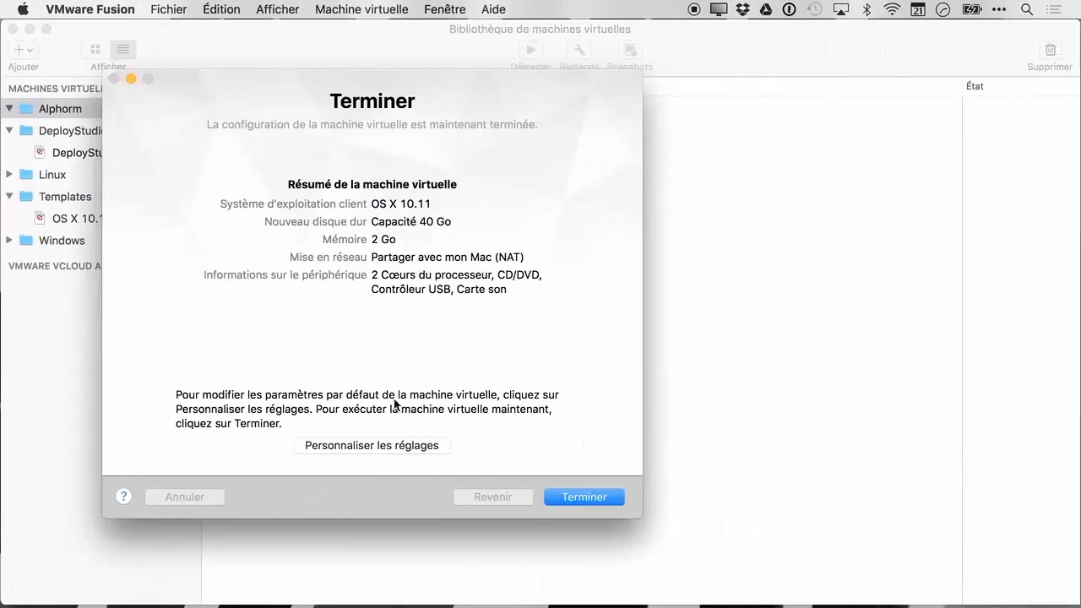
In the VM's General settings, enter the remark 'OS X Server pour le cours ALPHORM'
click(379, 446)
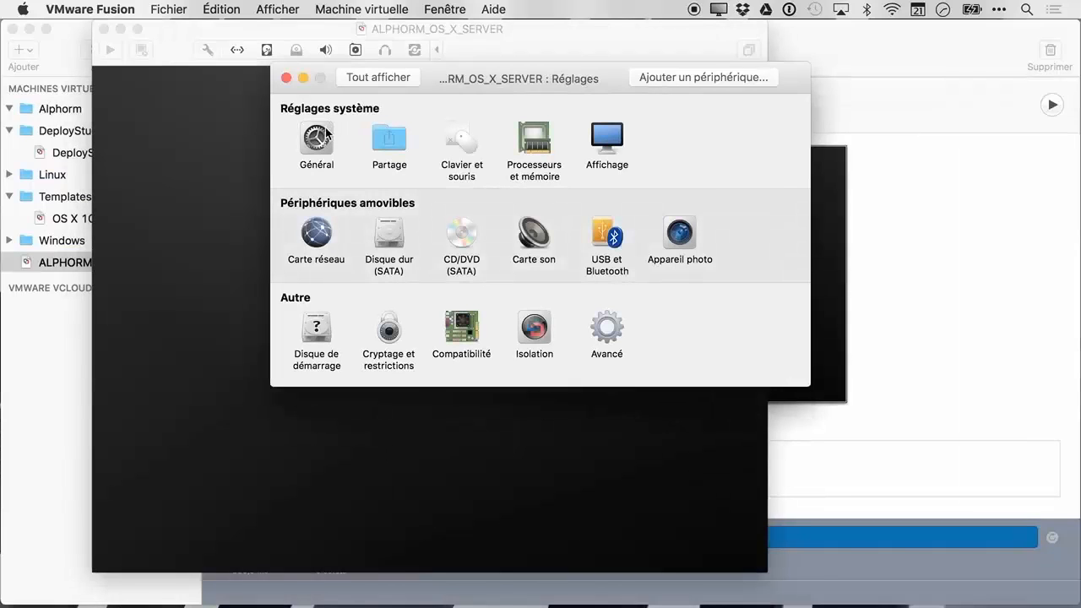
click(324, 135)
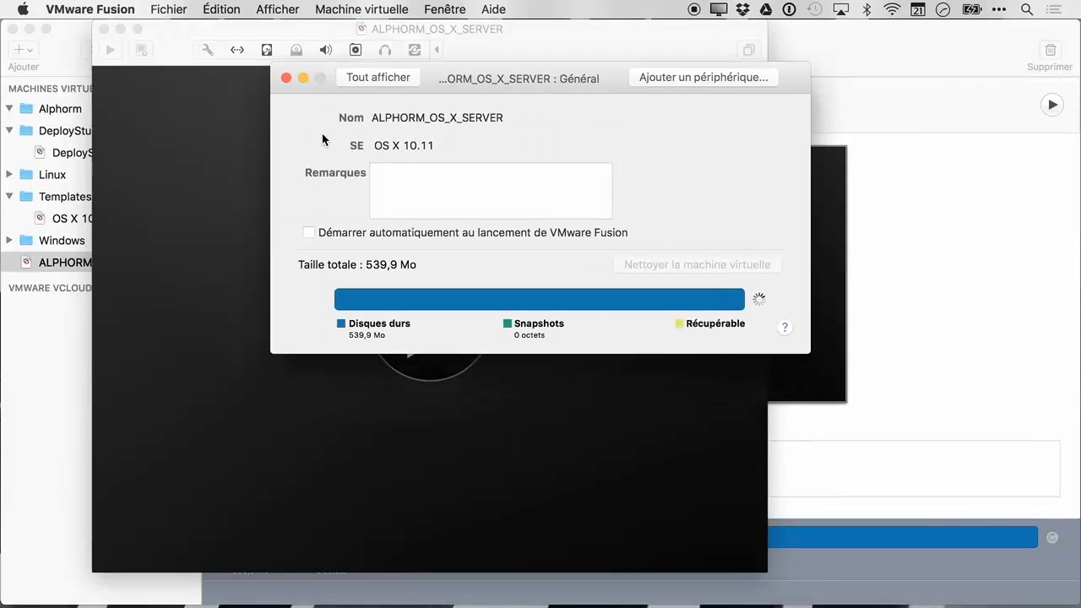
click(380, 120)
click(382, 147)
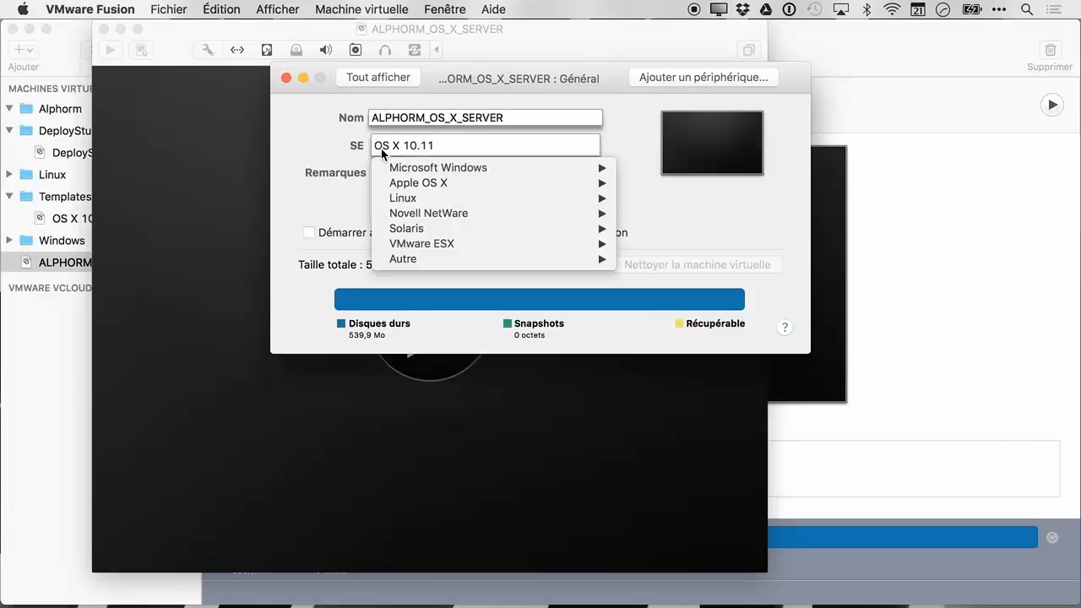
click(338, 158)
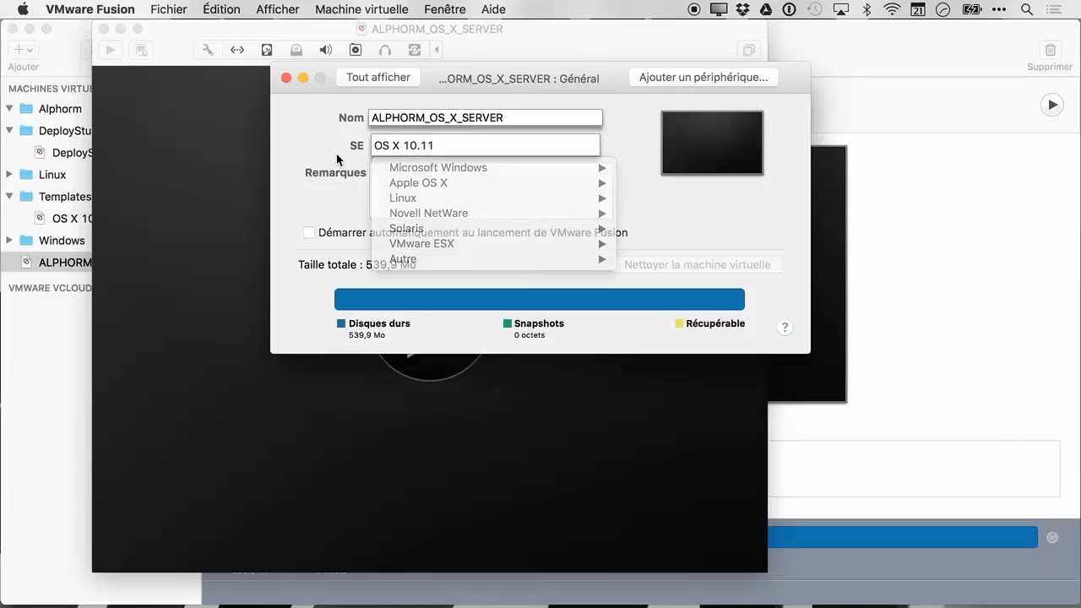
click(403, 179)
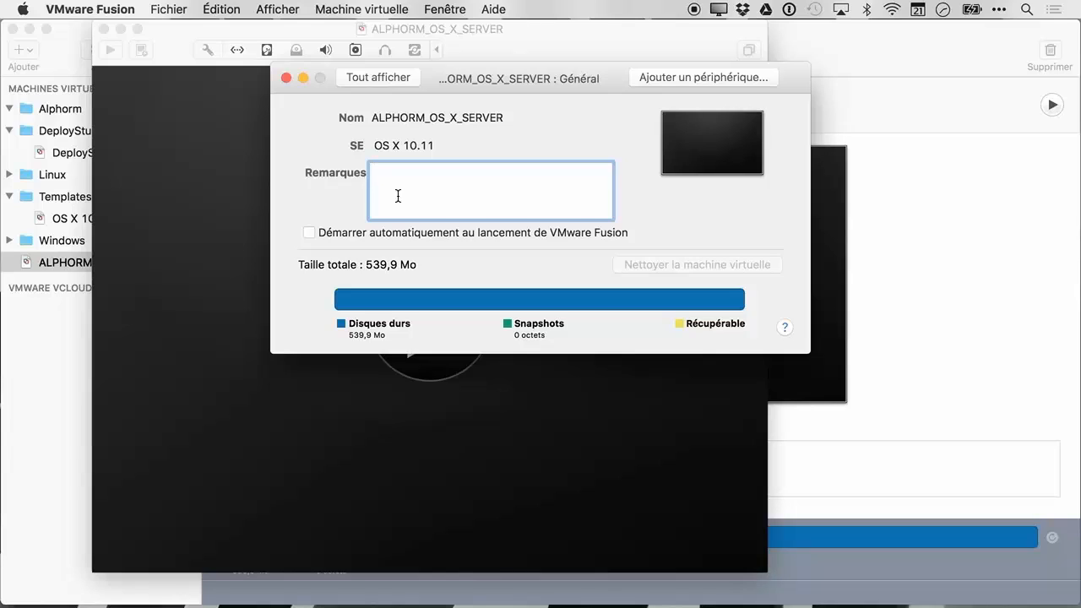
text(OS X Server pour le cours ALPHORM)
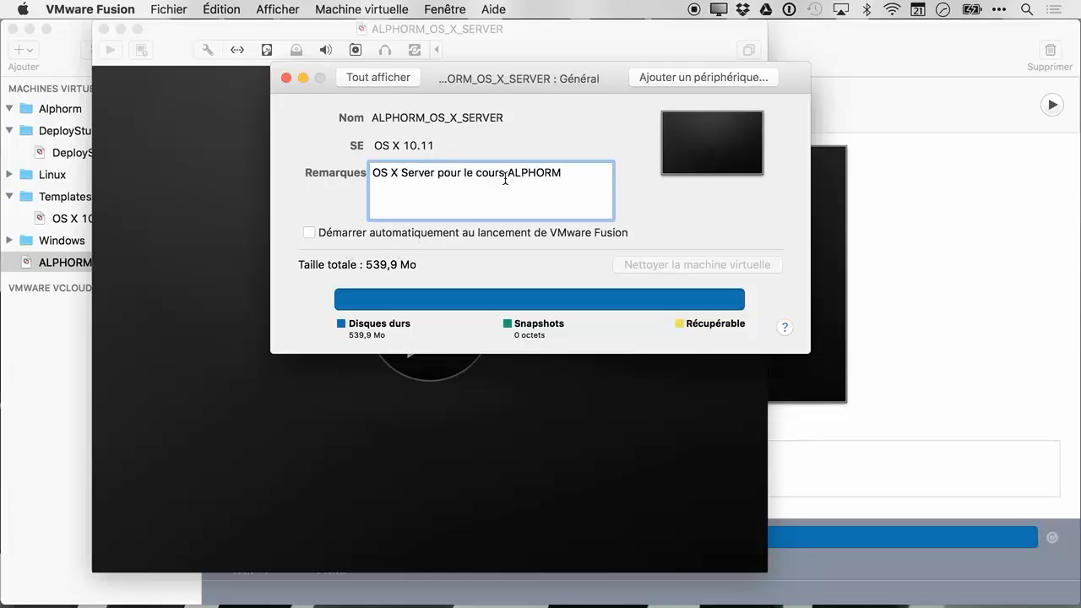
click(394, 81)
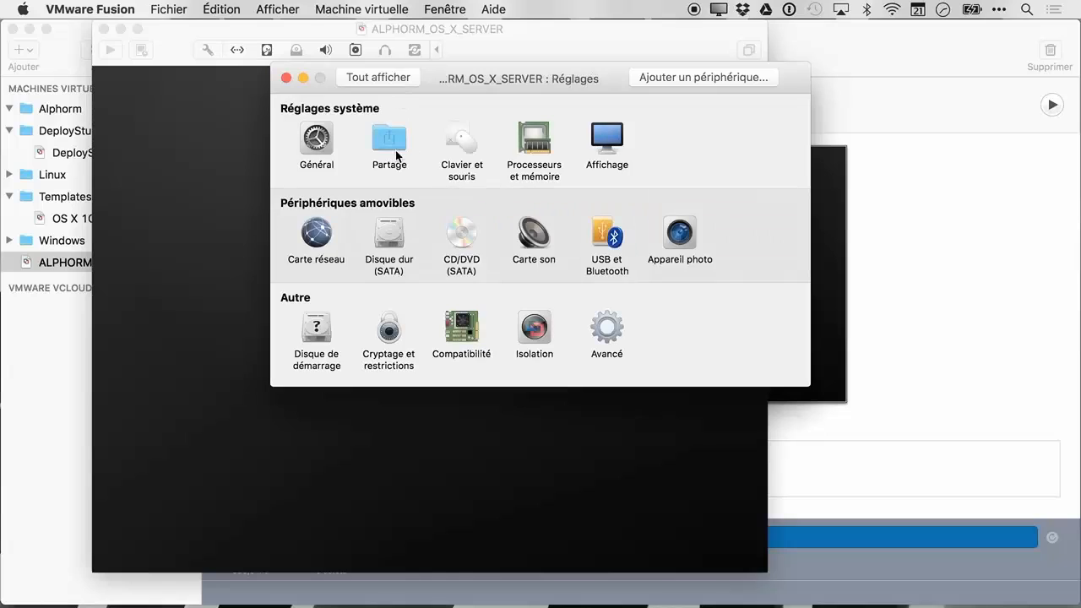
Enable shared folders and share the Bureau folder with Lecture et écriture access
click(392, 150)
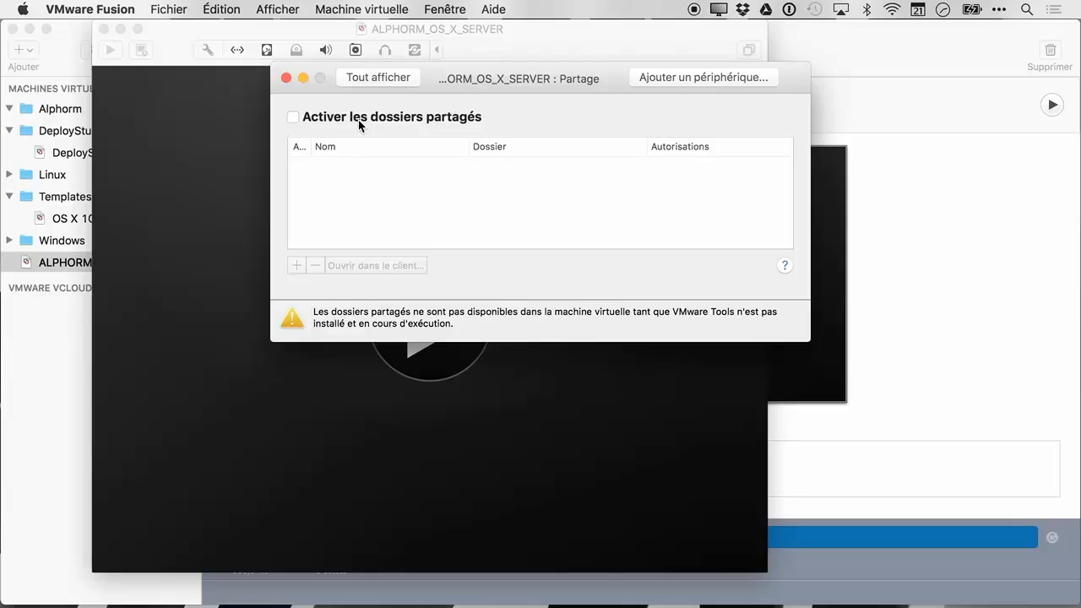
click(292, 119)
click(297, 267)
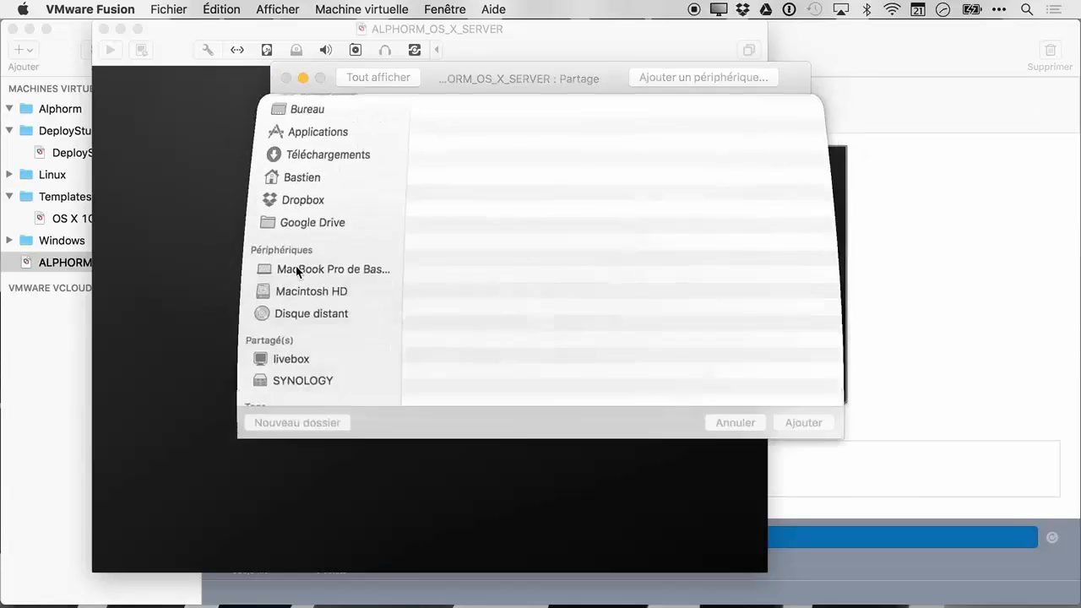
click(339, 208)
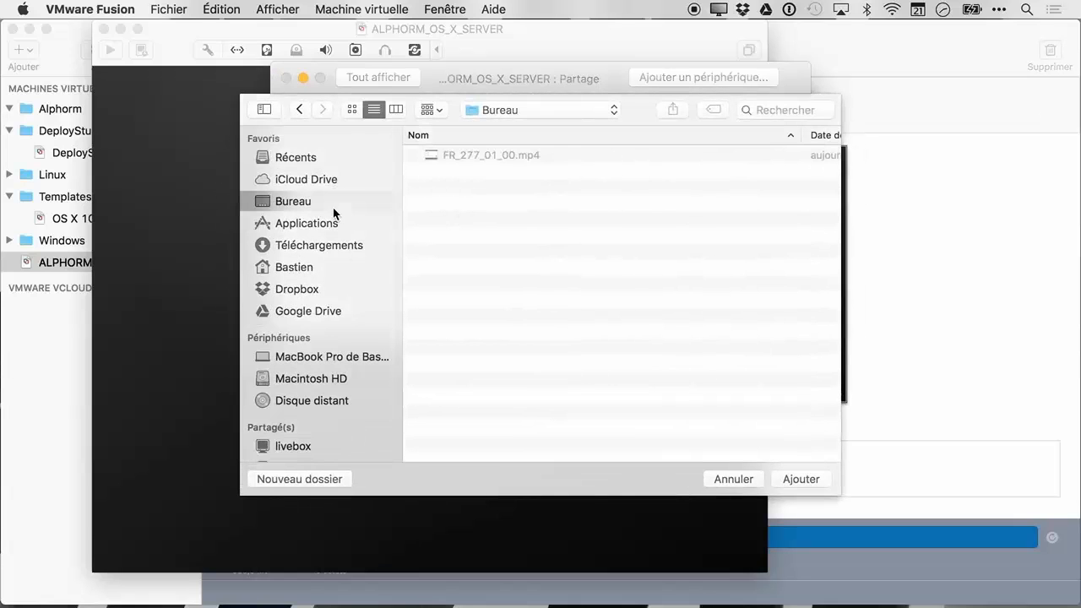
click(815, 484)
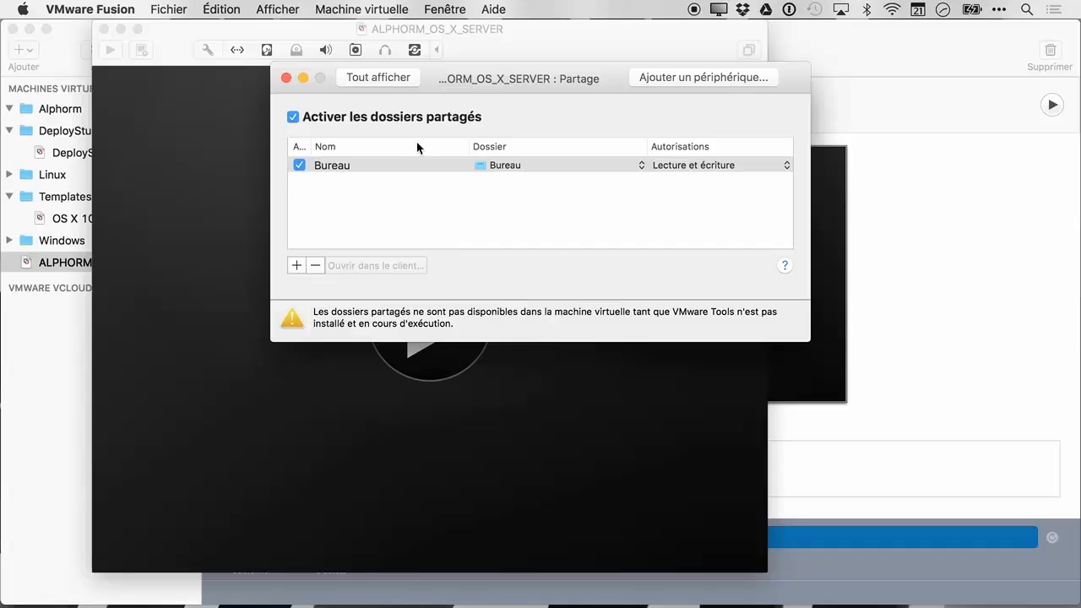
Give the VM 4064 Mo of memory with 2 processor cores, checking the advanced options
click(380, 80)
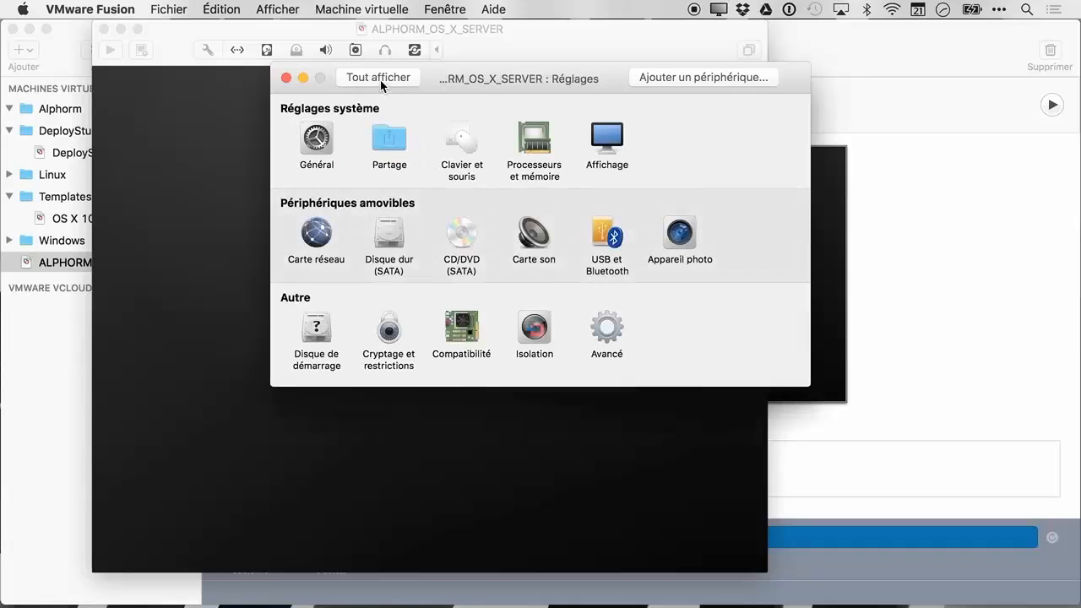
click(460, 142)
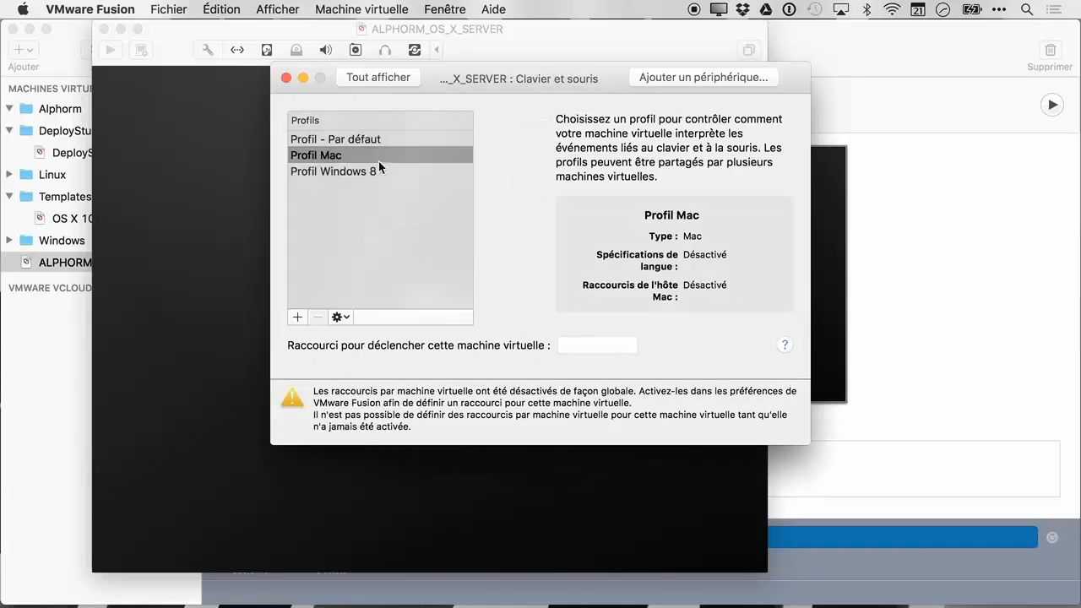
click(399, 80)
click(529, 134)
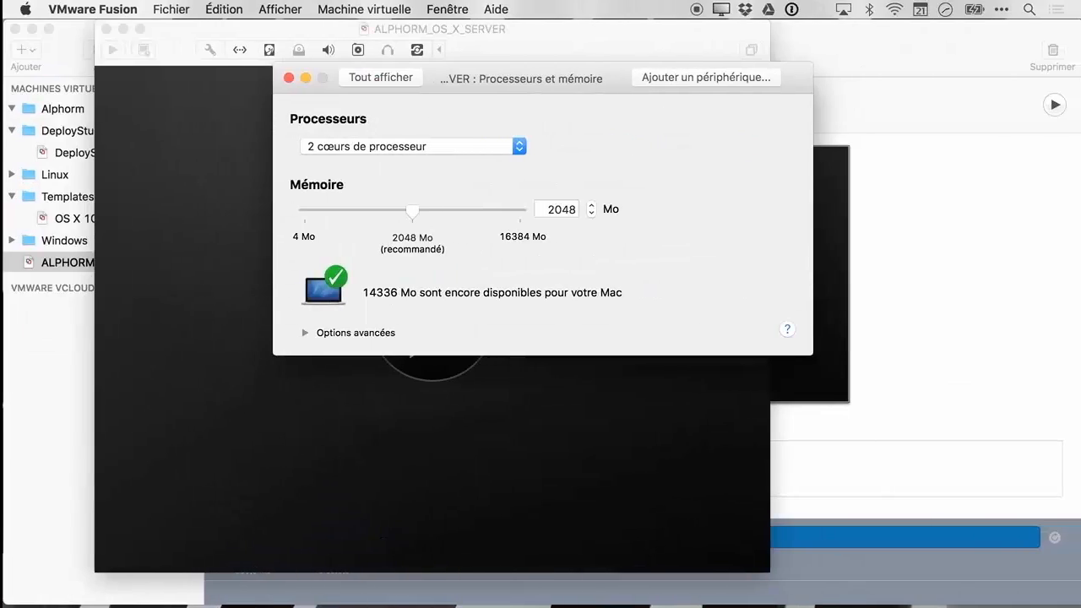
drag(412, 213, 483, 211)
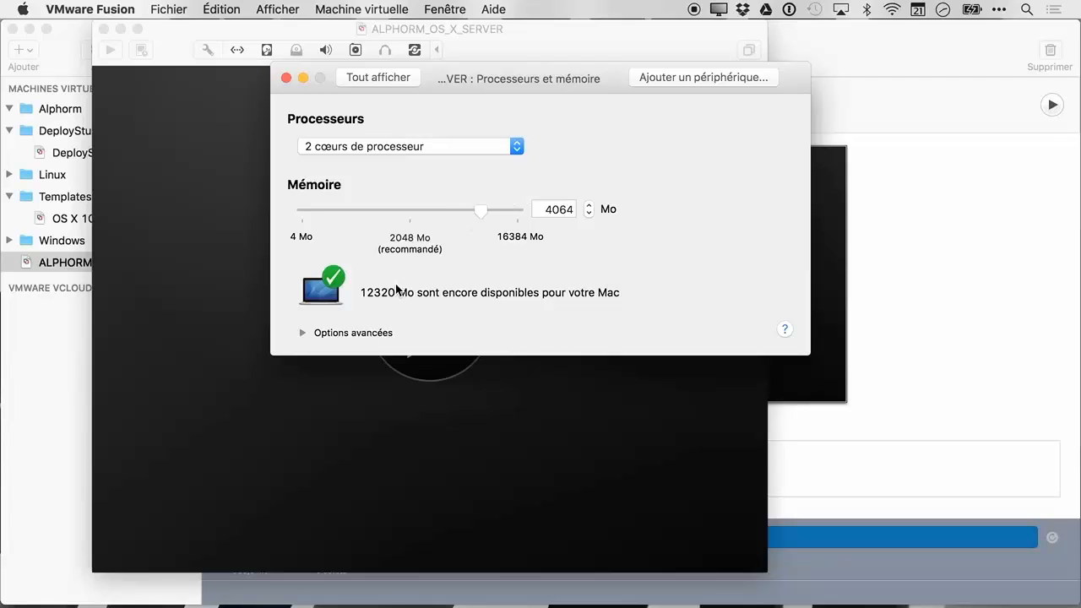
double_click(566, 210)
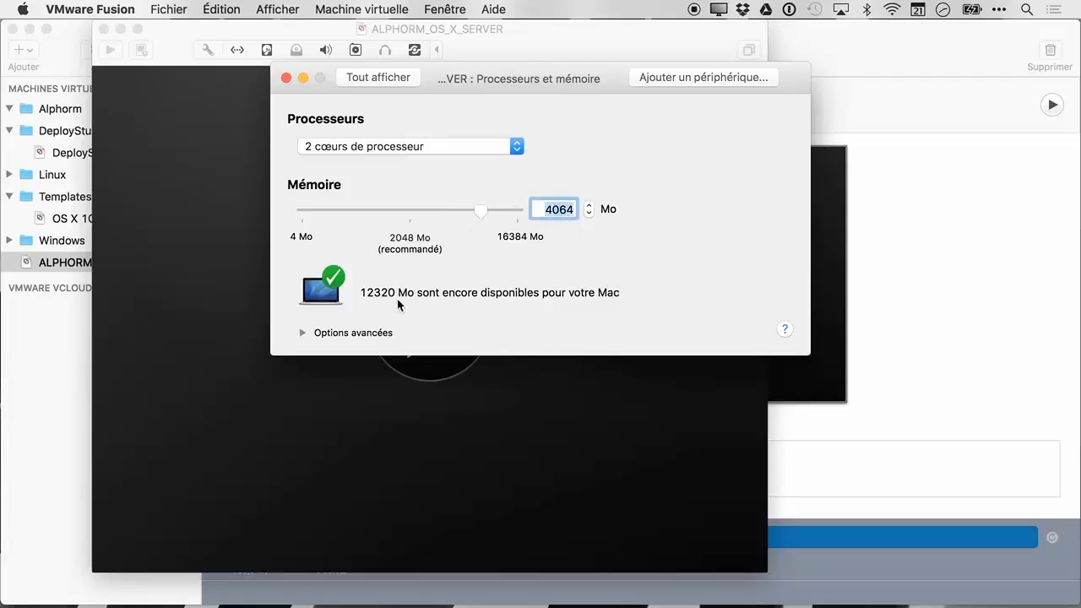
click(302, 333)
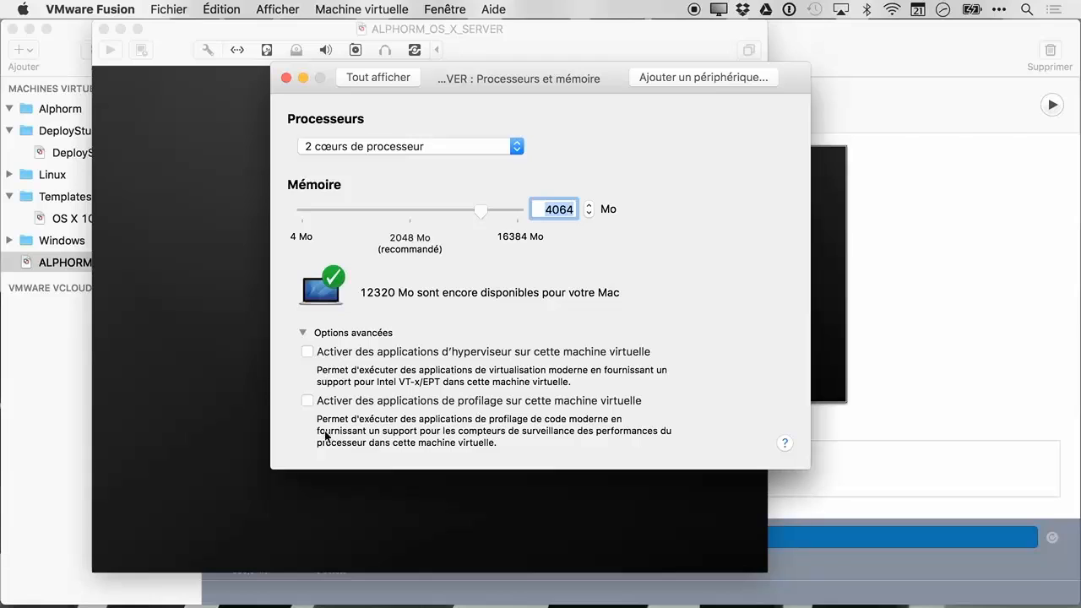
click(302, 333)
click(380, 77)
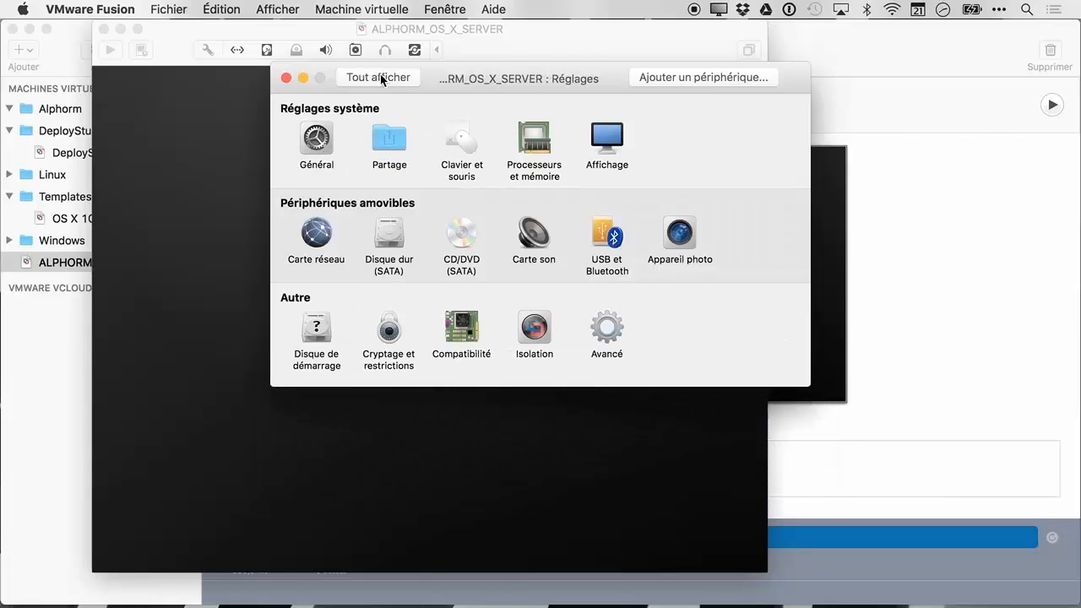
click(607, 164)
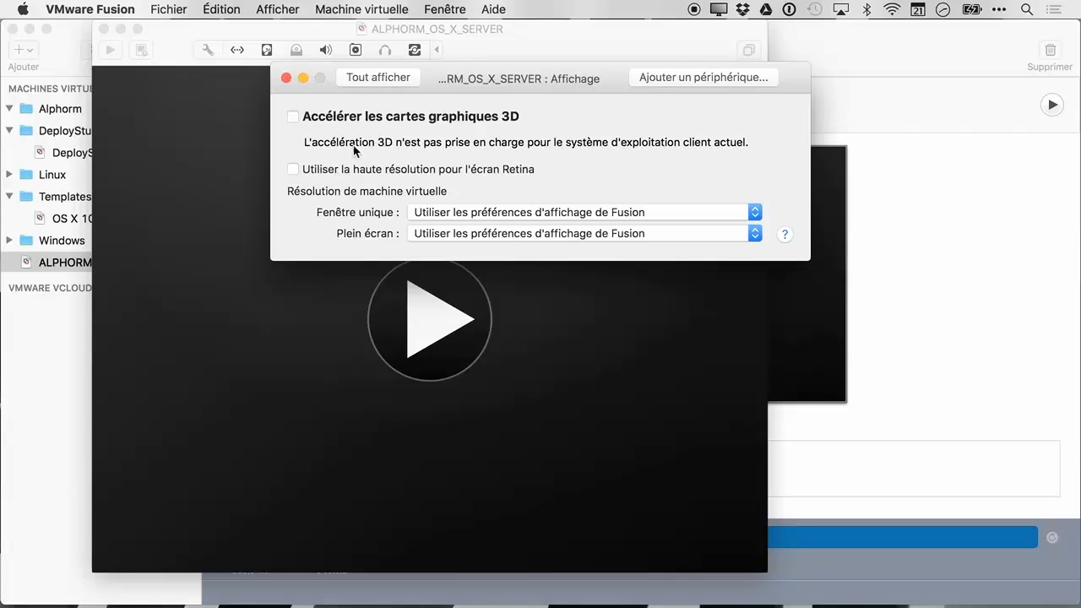
click(384, 77)
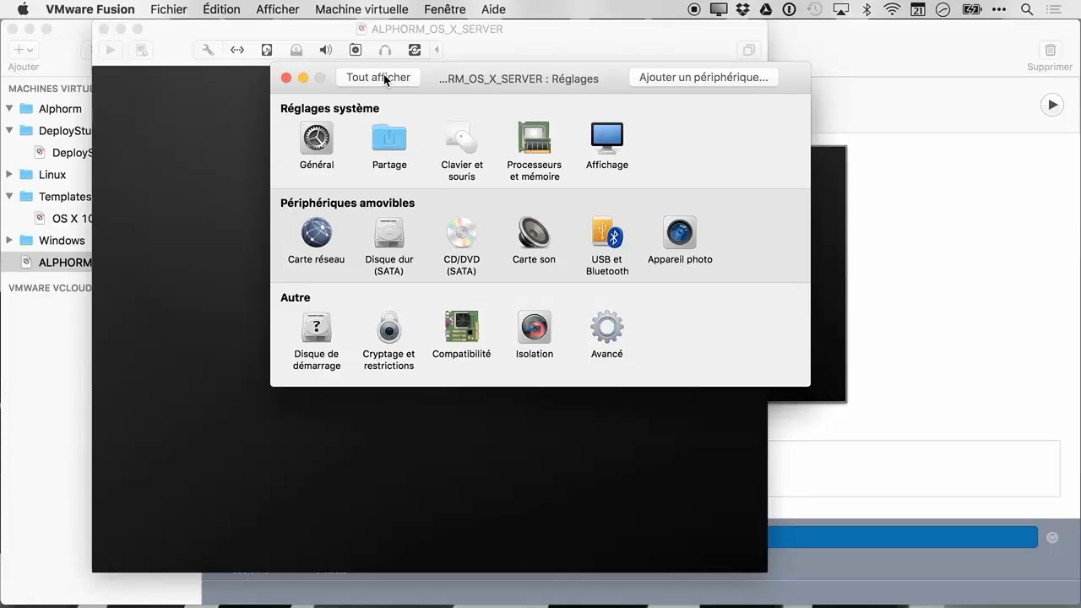
click(317, 234)
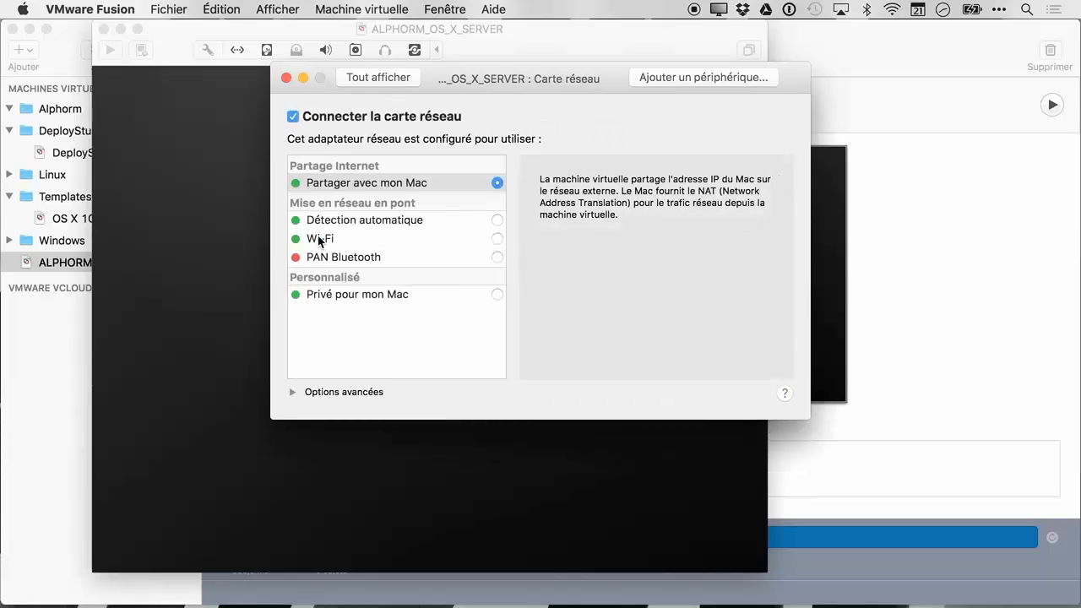
click(497, 184)
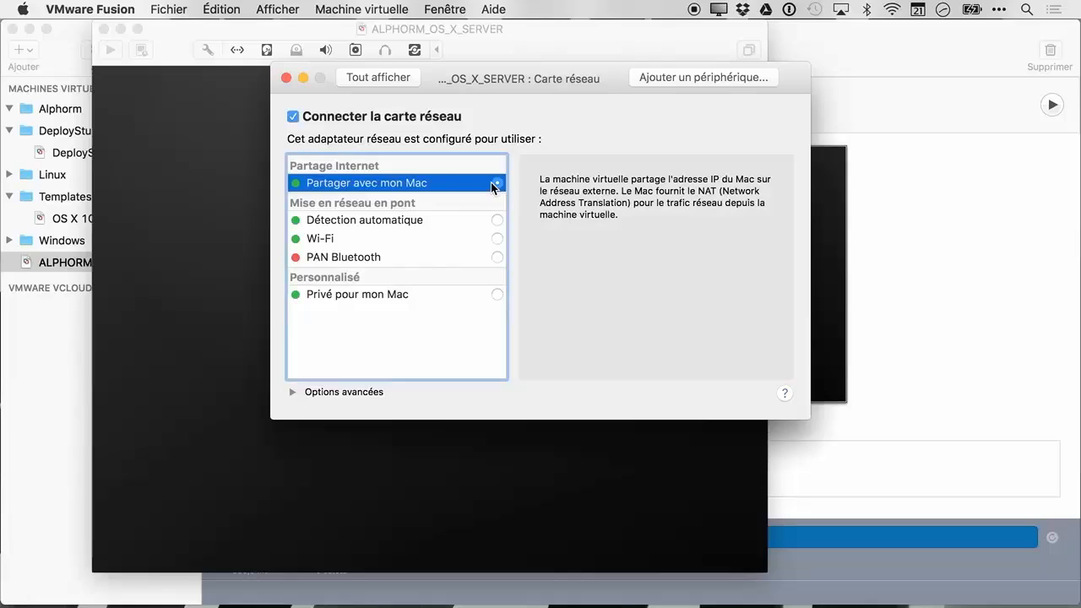
click(415, 223)
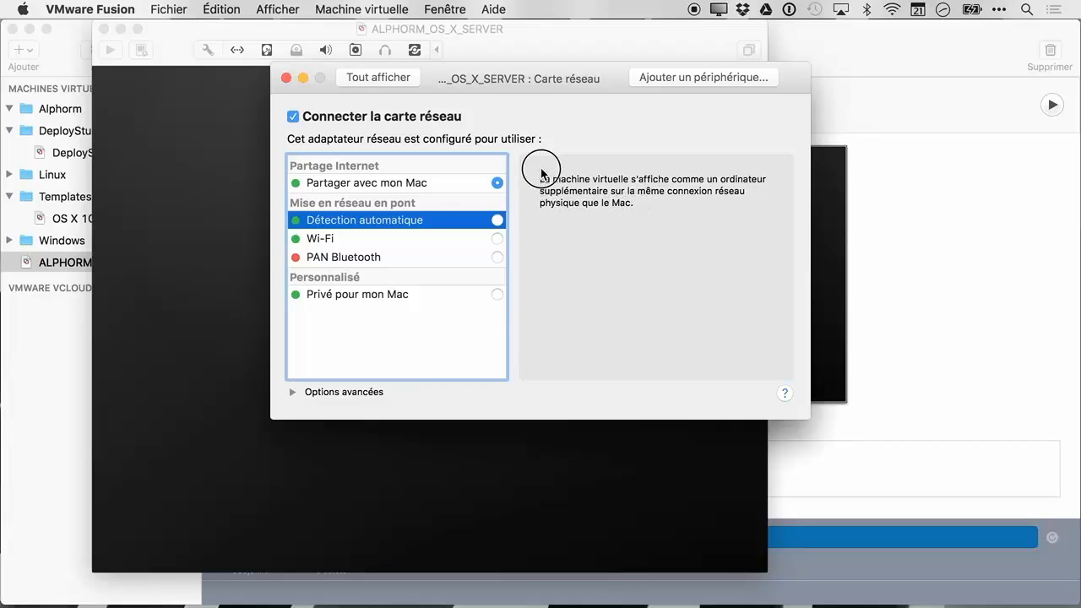
click(382, 184)
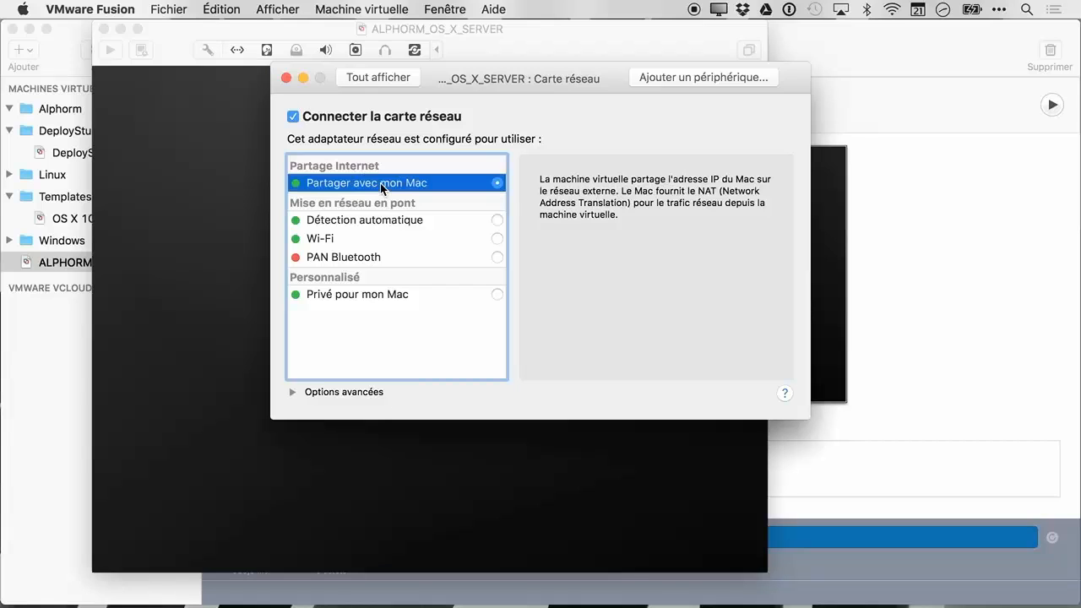
click(372, 82)
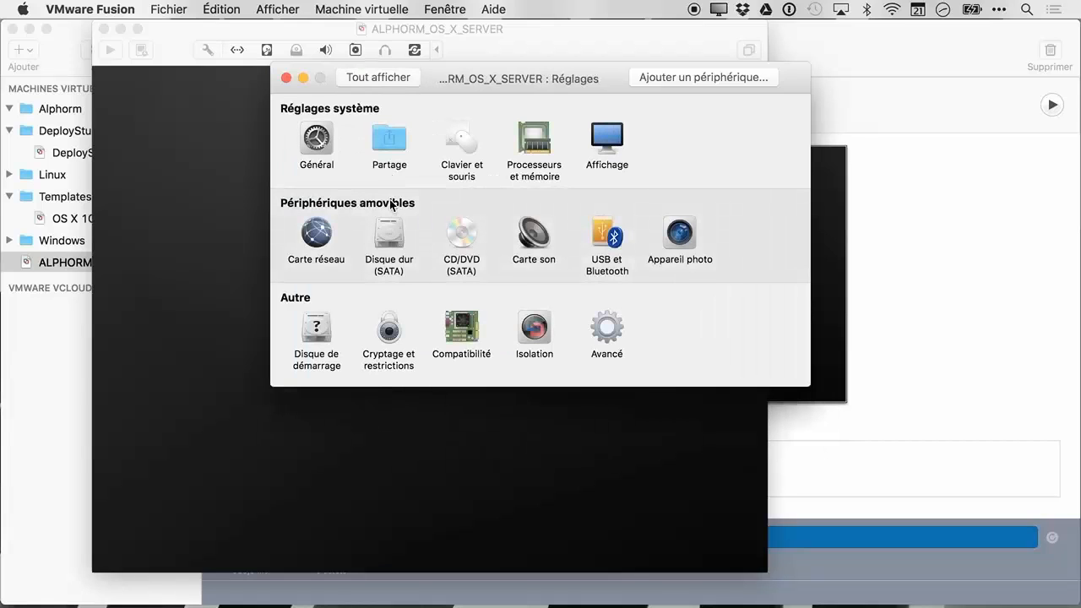
click(387, 234)
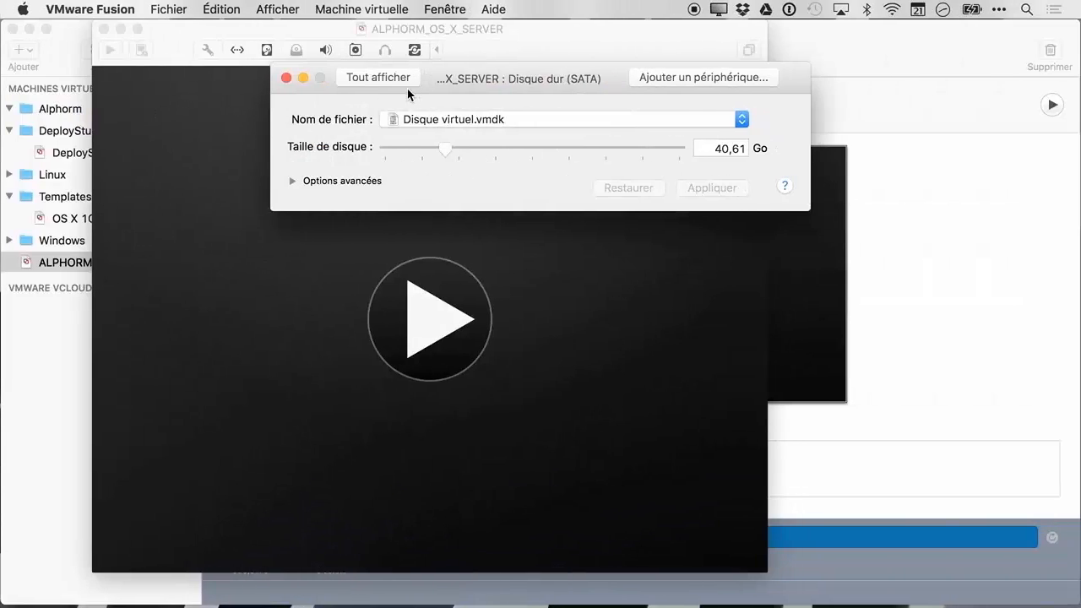
click(292, 181)
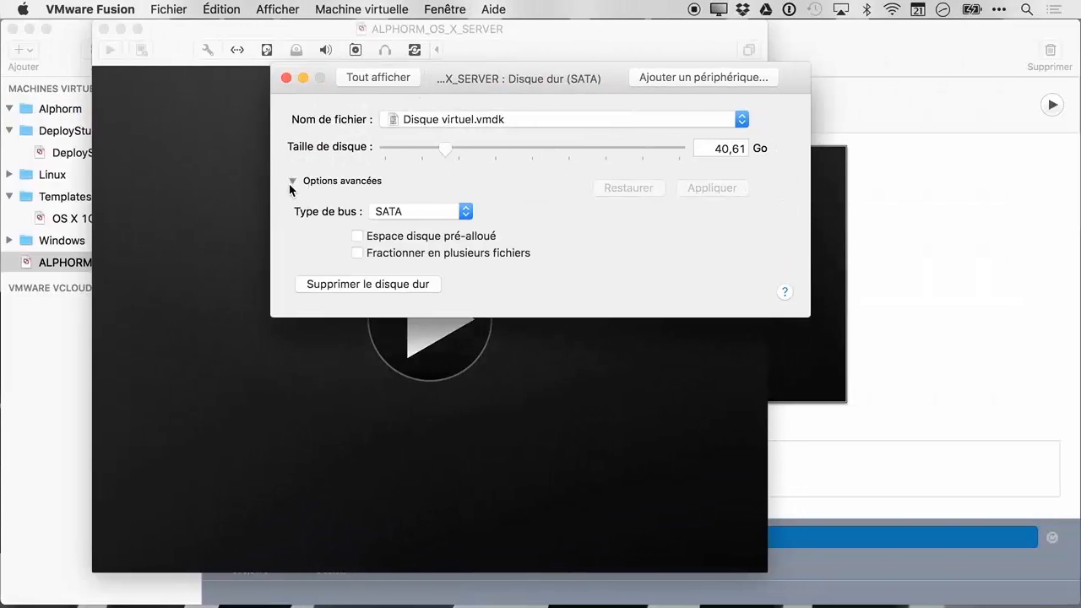
click(290, 182)
click(387, 80)
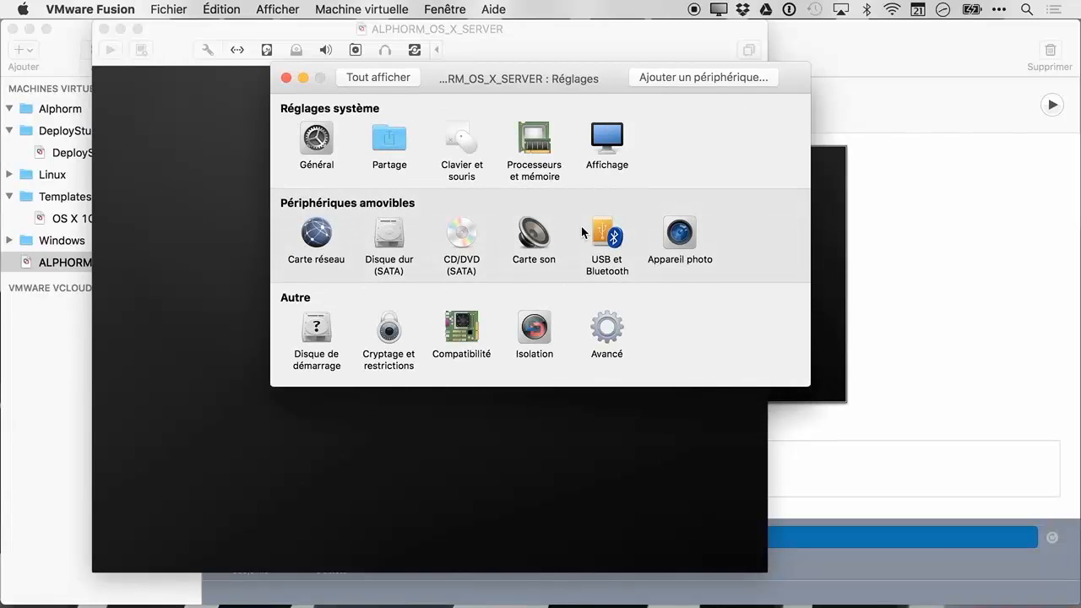
Review the CD/DVD, sound card and USB et Bluetooth settings panes
click(468, 236)
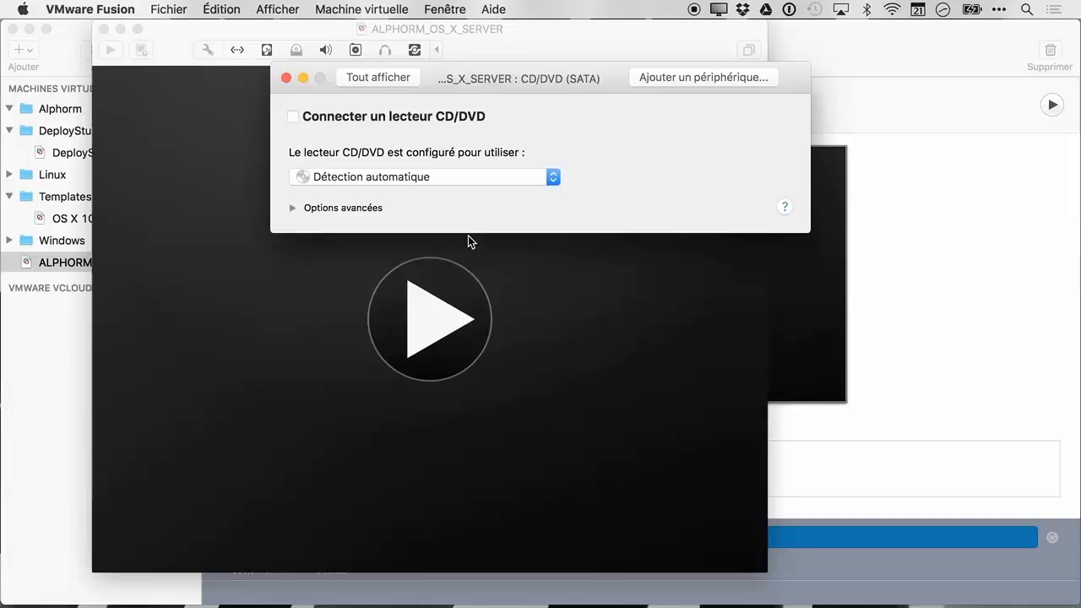
click(393, 77)
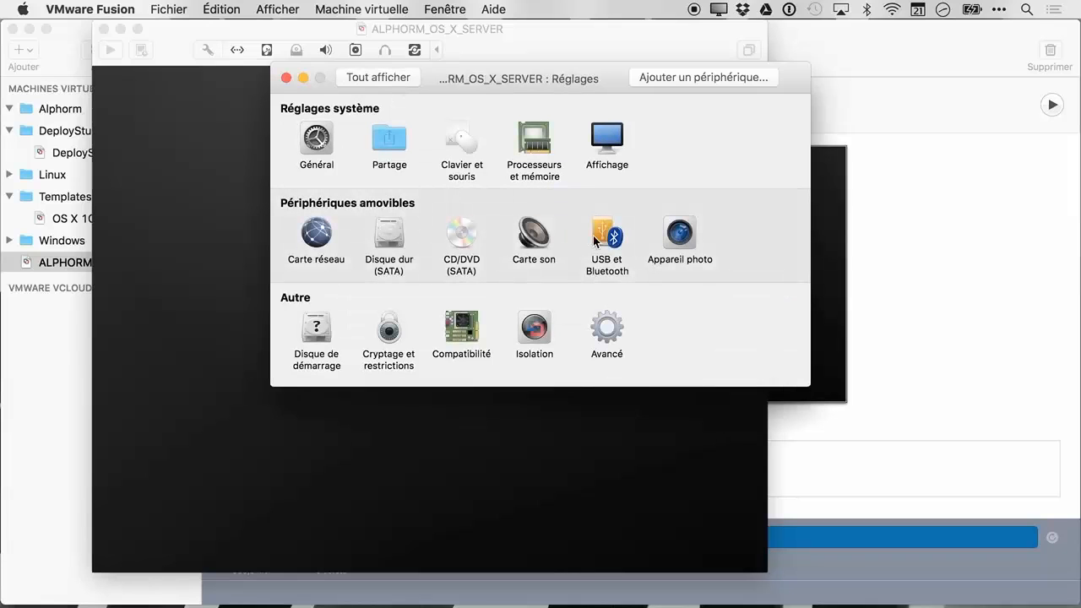
click(534, 233)
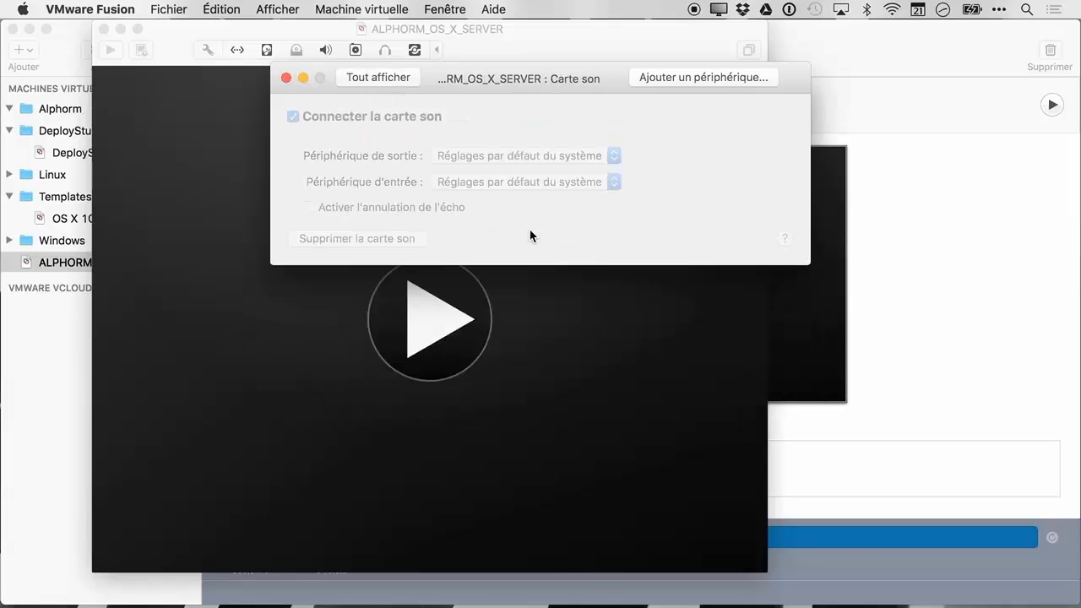
click(402, 79)
click(611, 238)
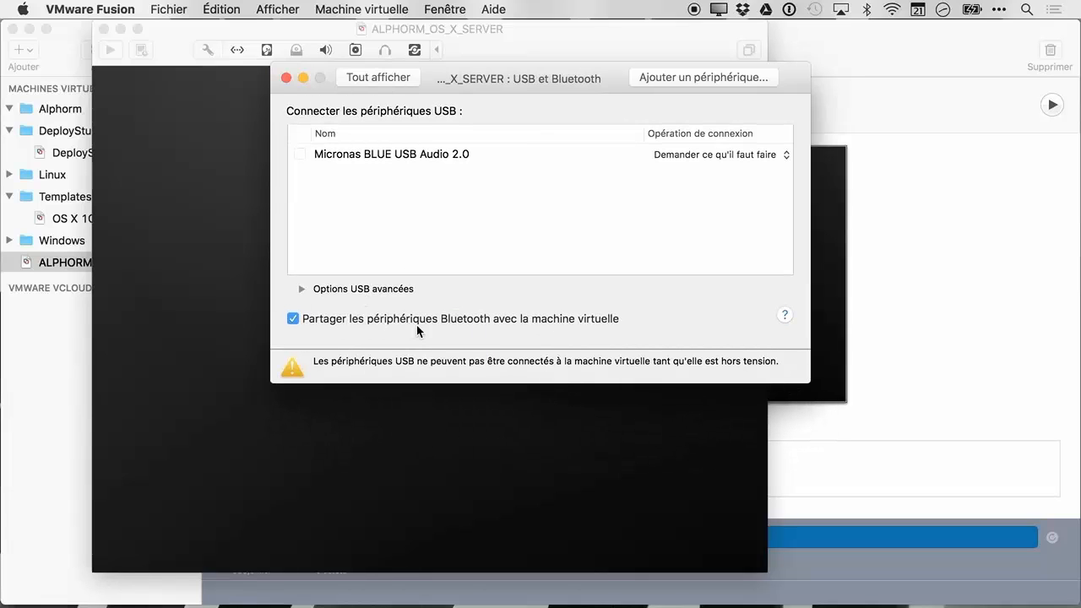
click(367, 81)
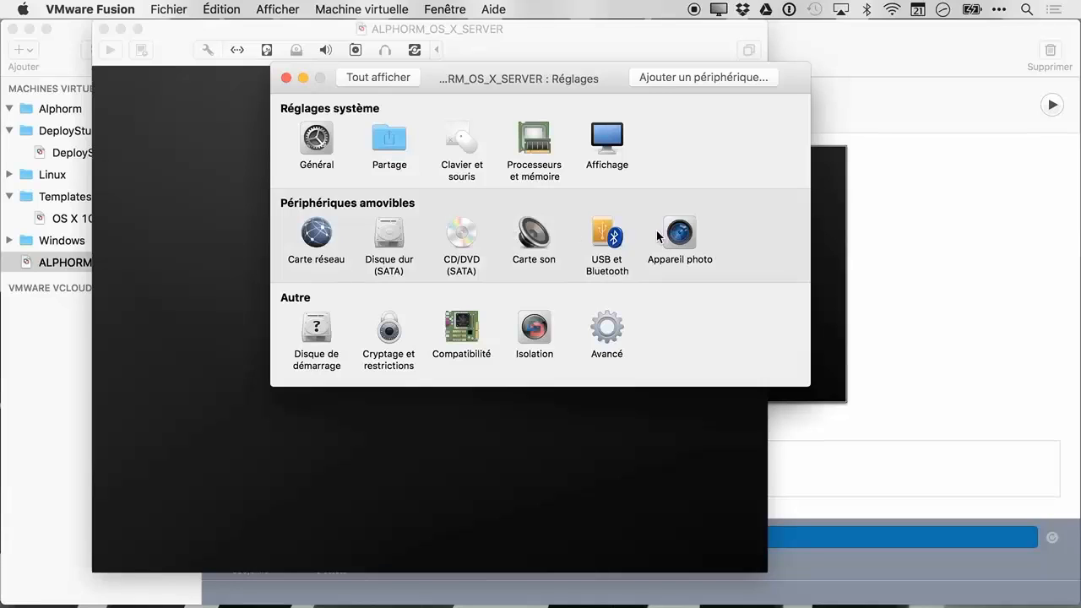
Show the Disque de démarrage options: Disque dur (SATA), CD/DVD and Carte réseau NAT
click(327, 331)
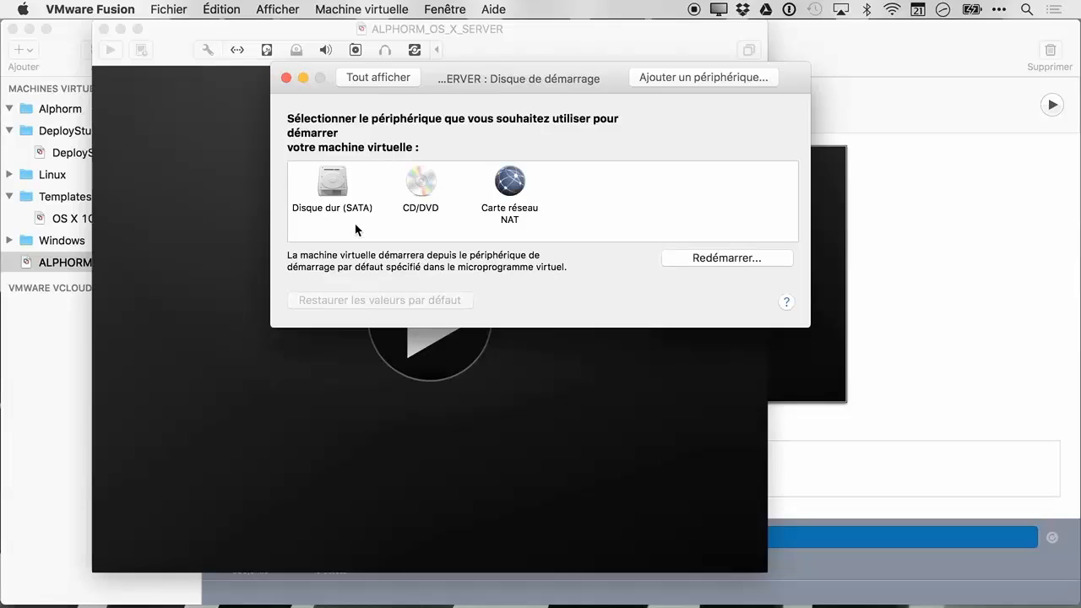
click(394, 77)
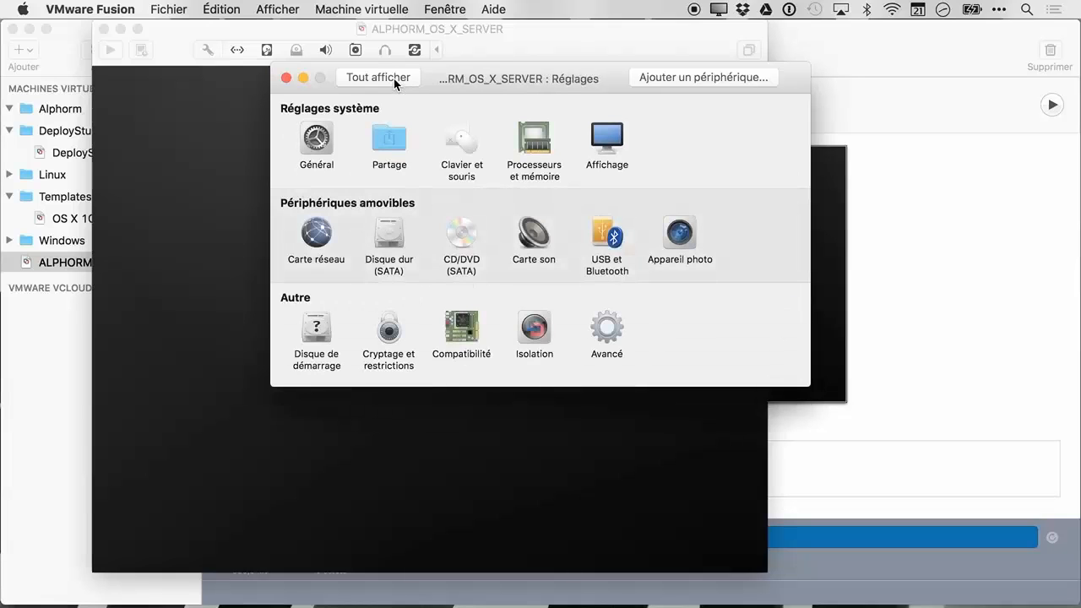
click(323, 340)
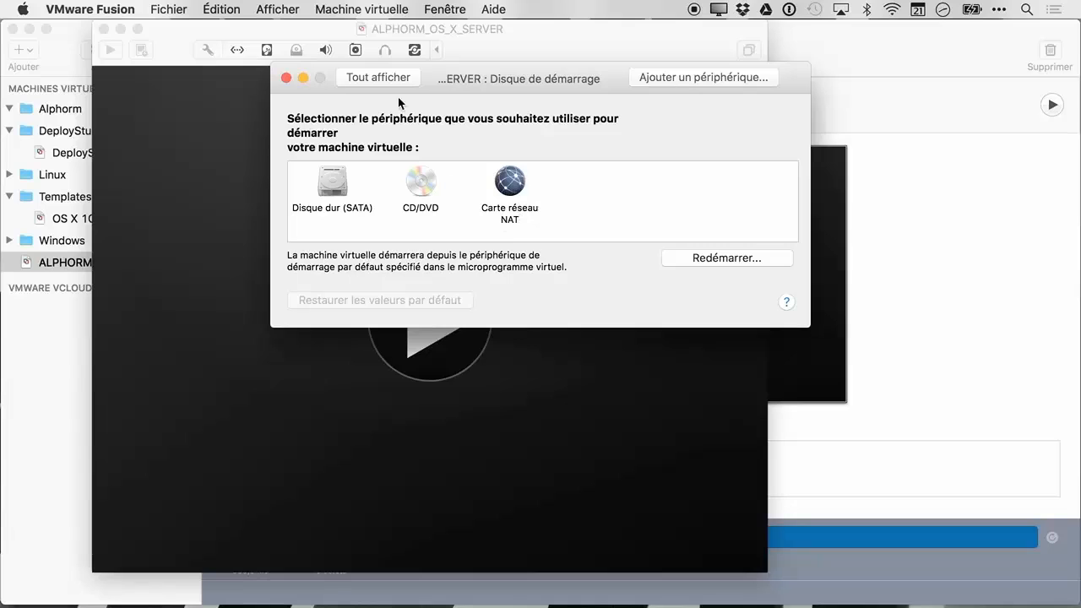
Review the encryption and restrictions and hardware compatibility settings
click(381, 80)
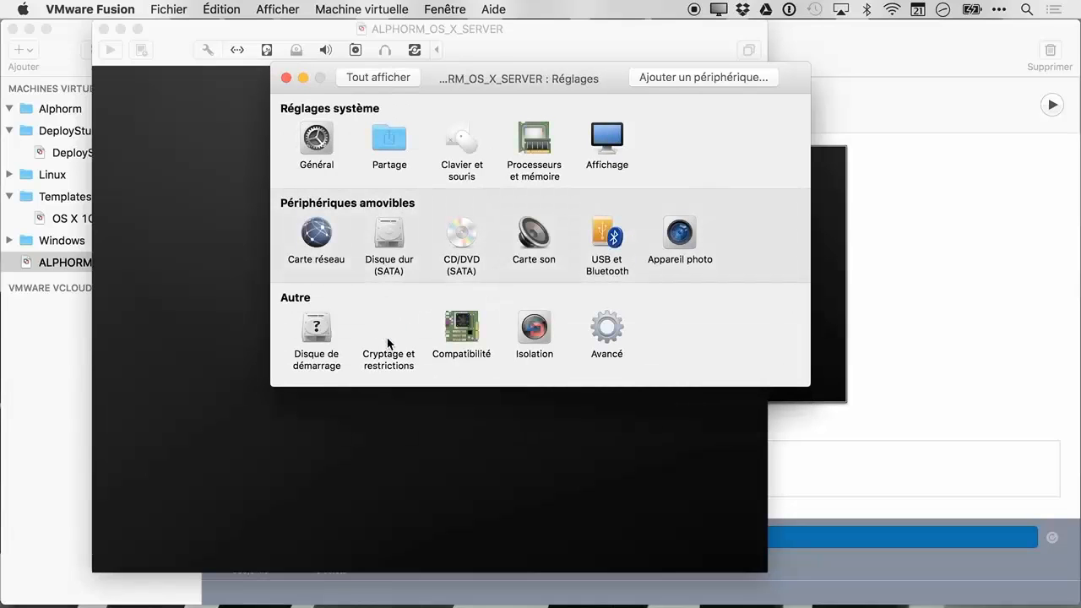
click(389, 338)
click(375, 79)
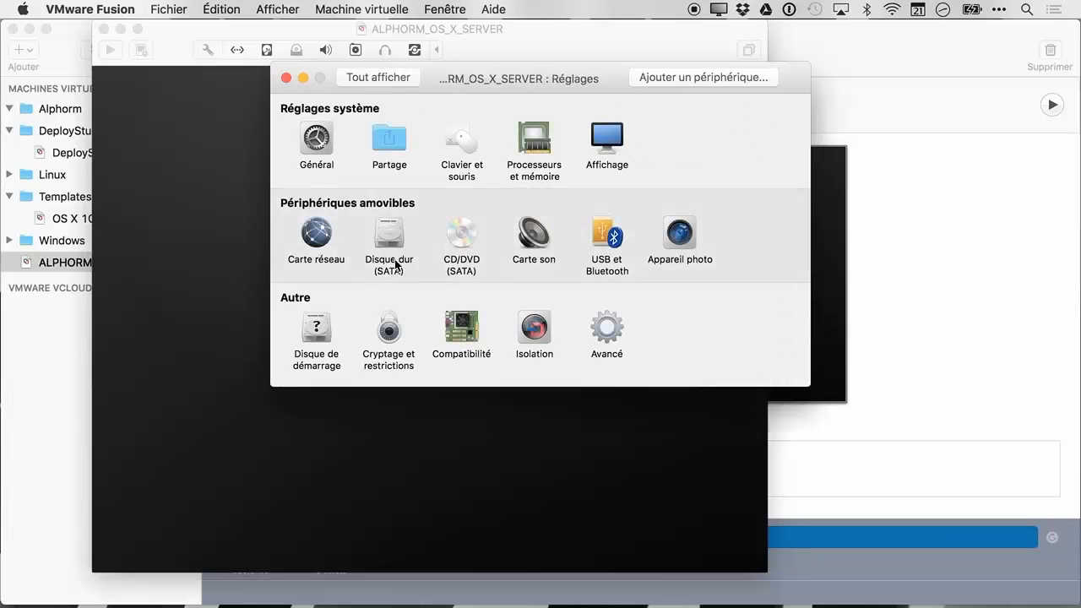
click(465, 337)
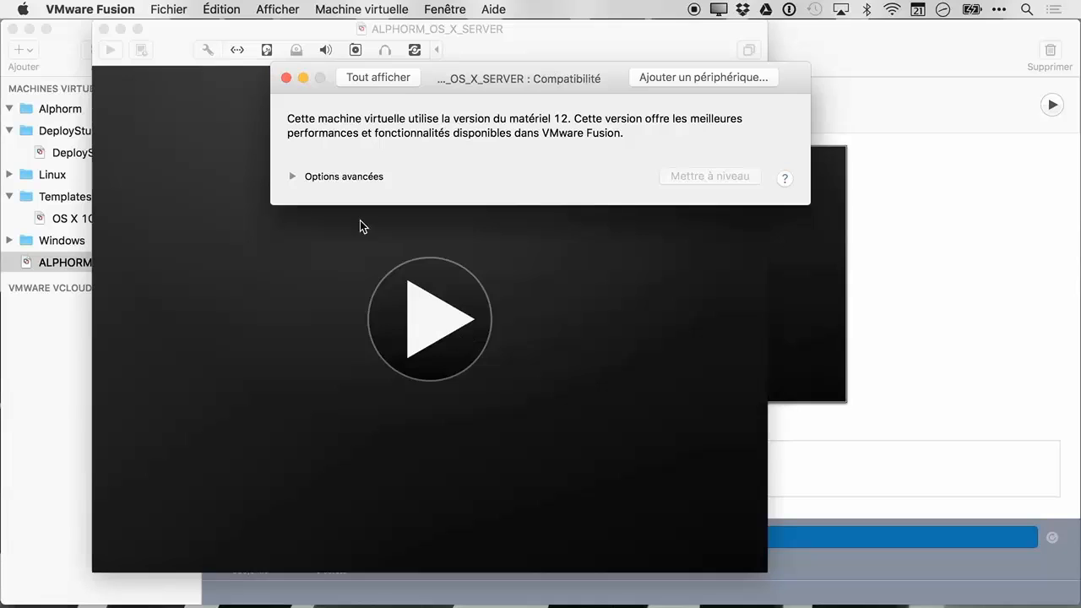
click(389, 79)
Review the isolation and advanced settings, then close the settings window
click(543, 345)
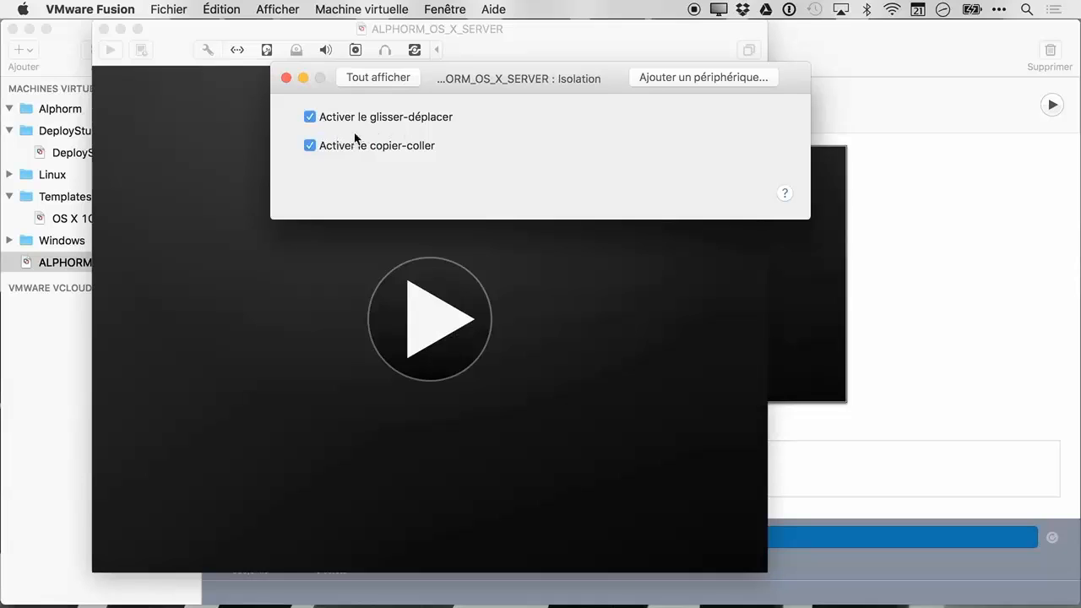
click(374, 78)
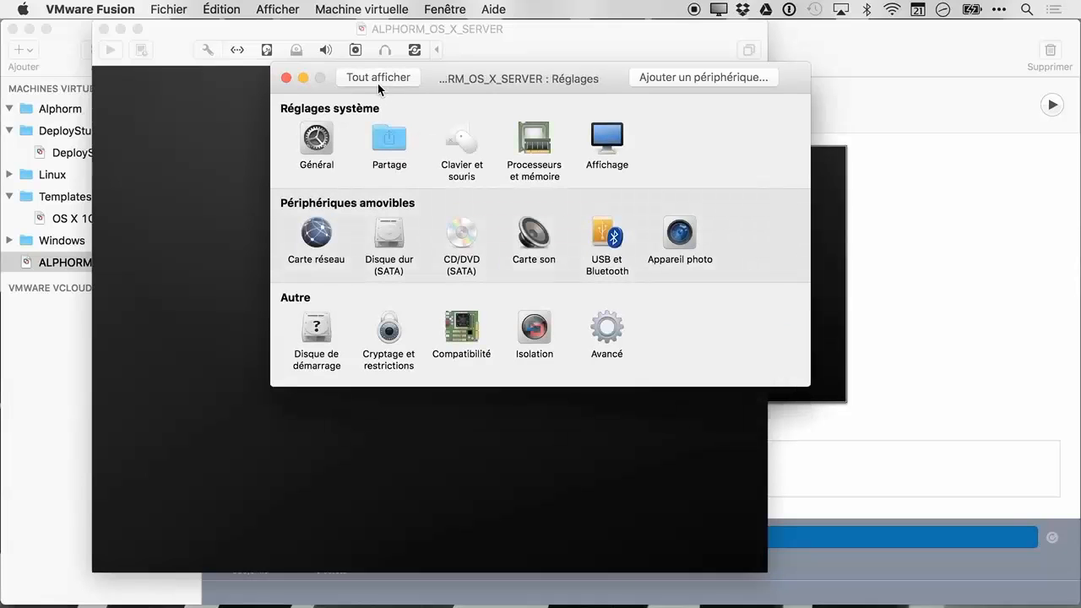
click(611, 337)
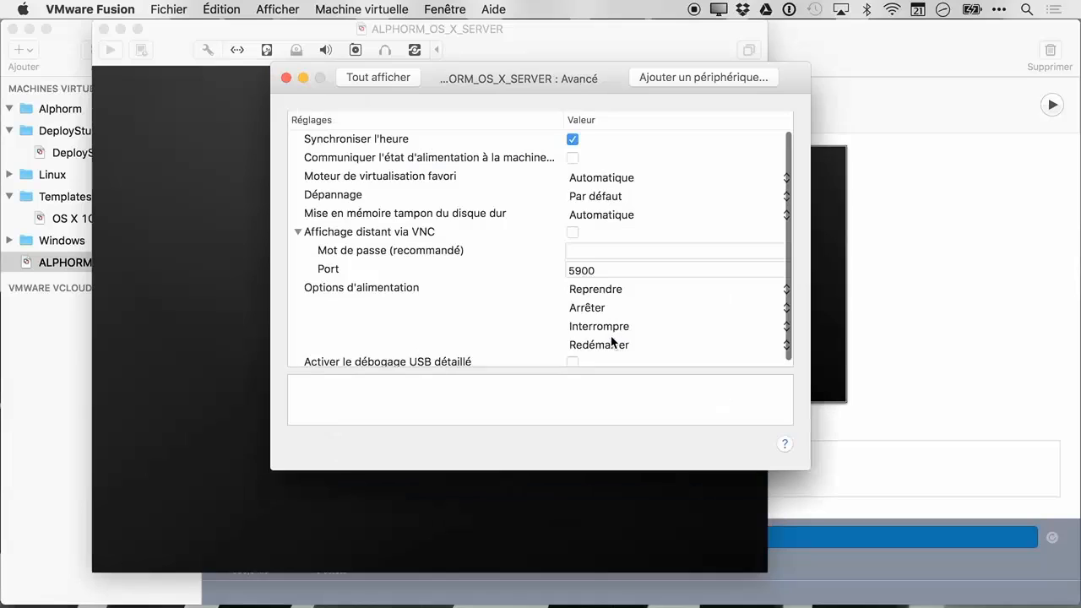
click(375, 79)
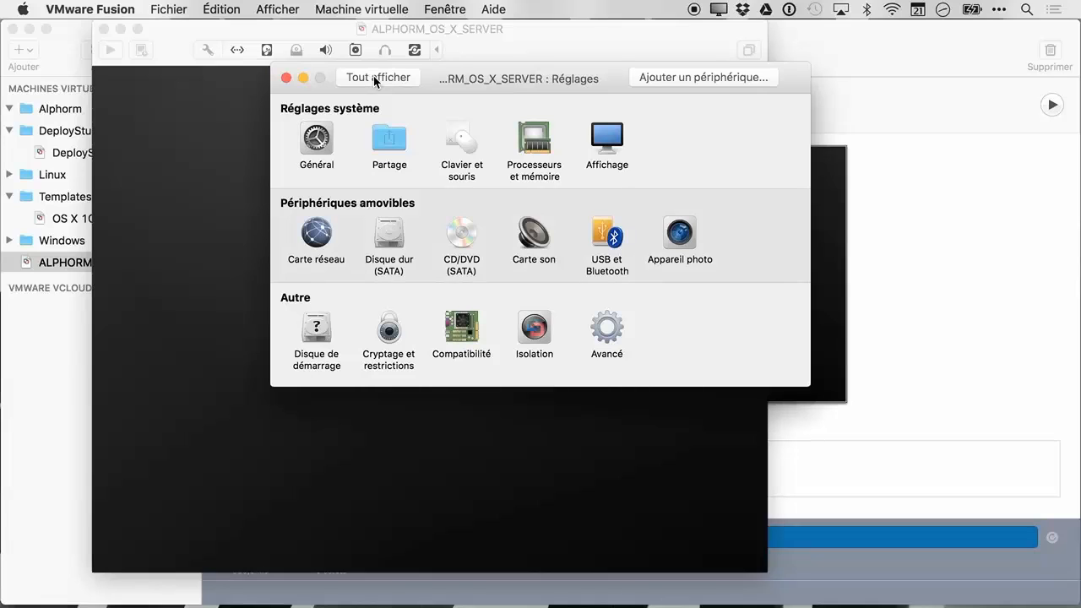
click(287, 78)
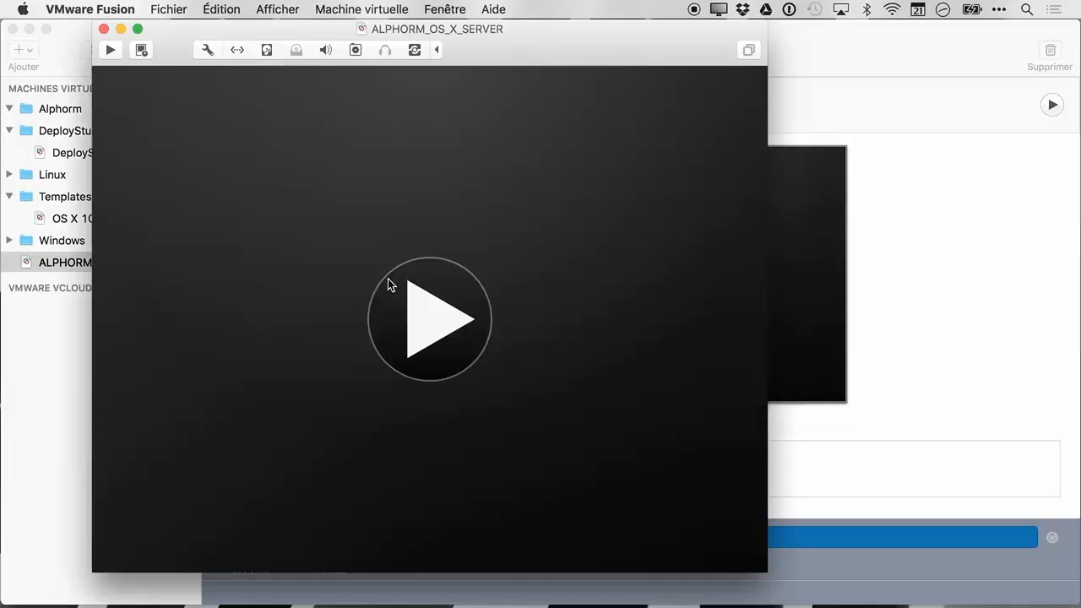
Power on ALPHORM_OS_X_SERVER and move it into the library's Alphorm folder
click(387, 279)
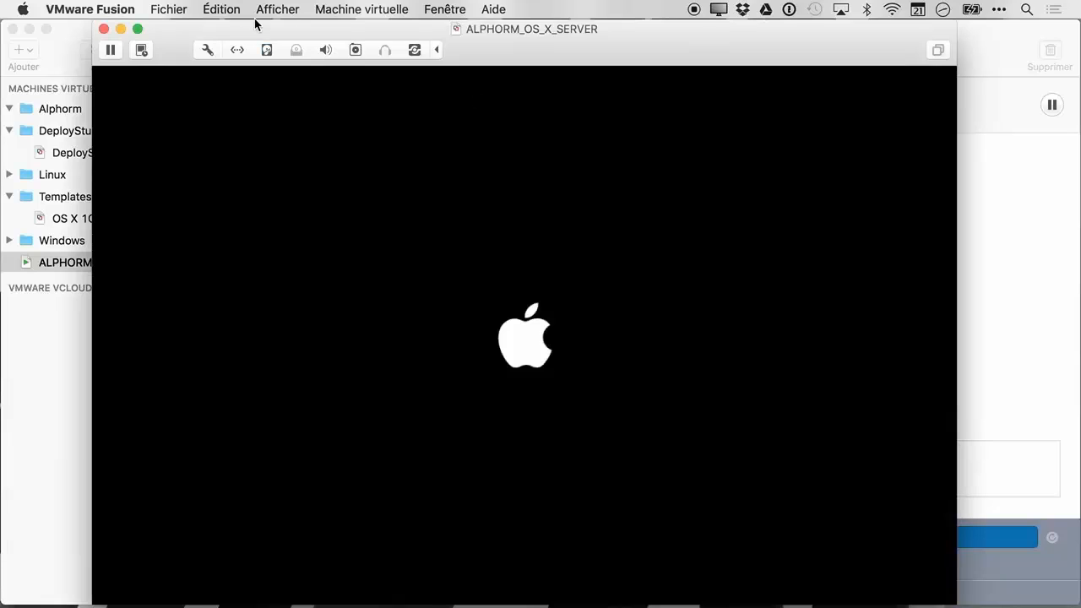
click(67, 262)
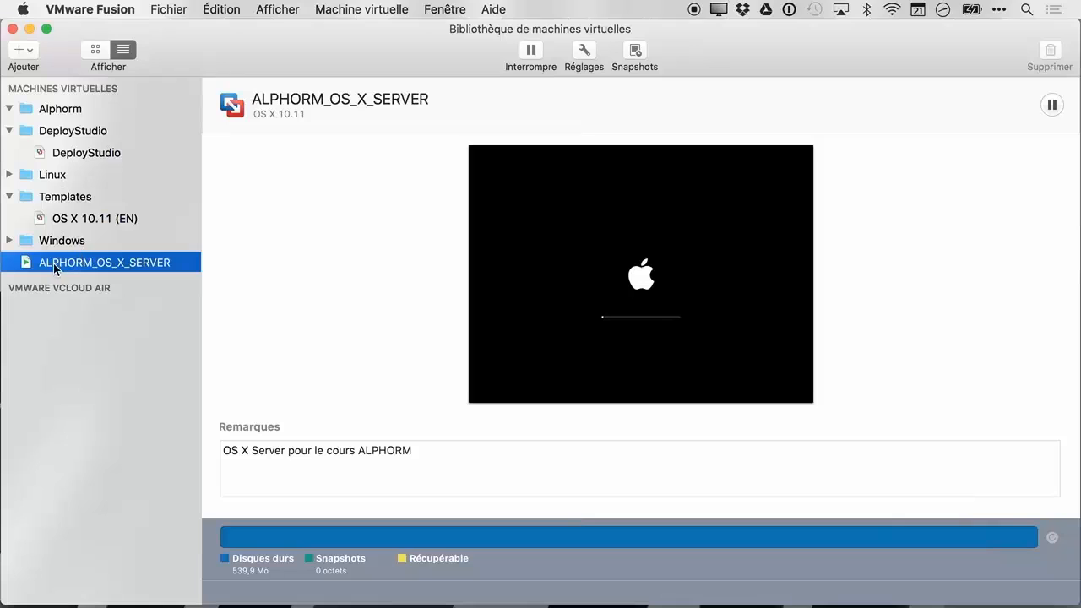
drag(54, 267, 69, 108)
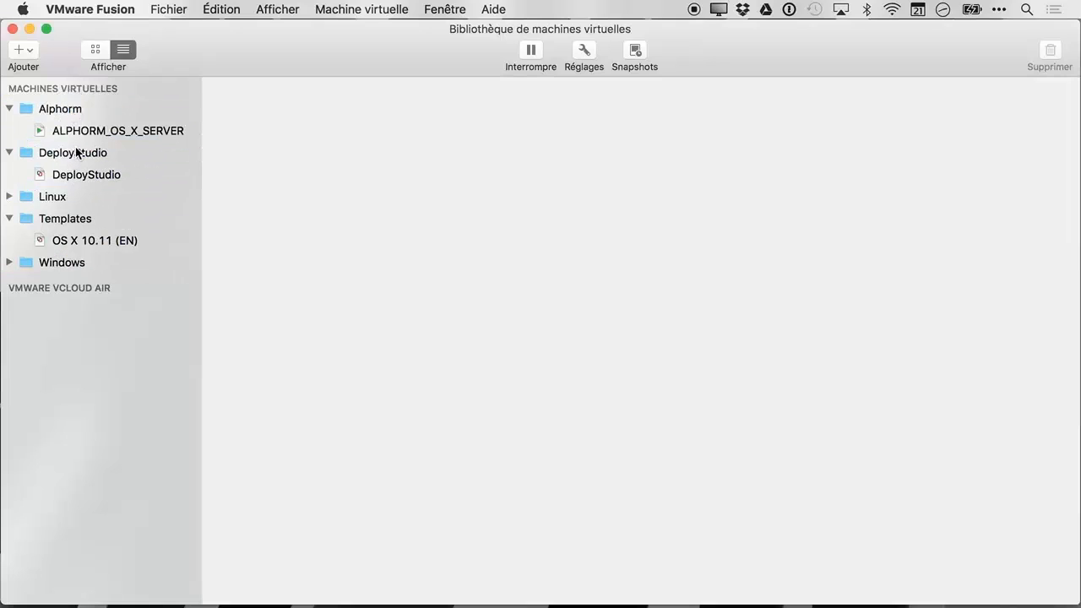
Browse the DeployStudio and Alphorm library folders, then close the library window
click(77, 154)
click(68, 115)
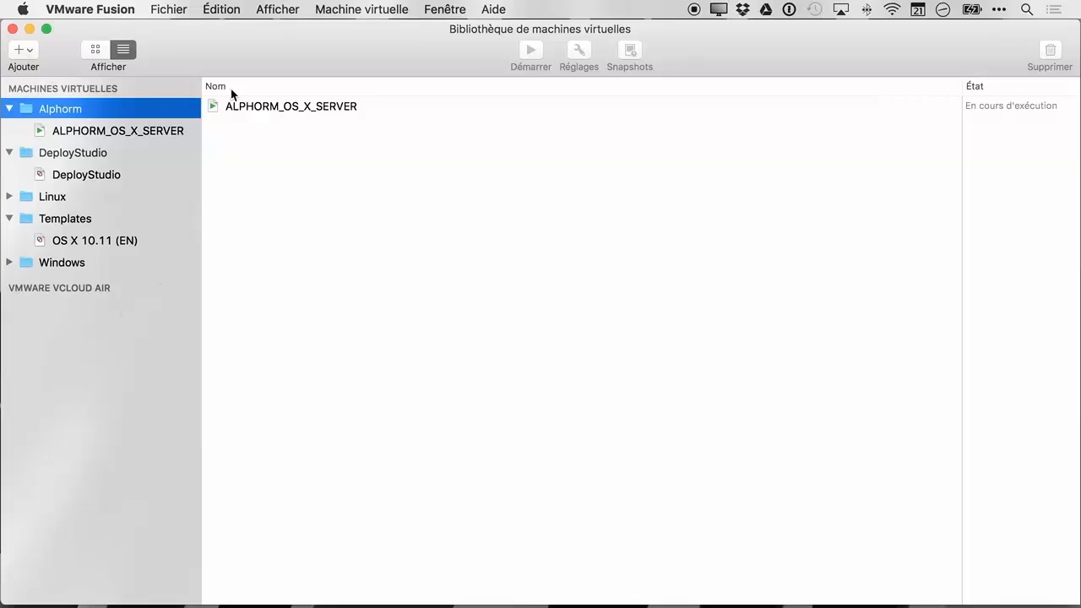
click(13, 29)
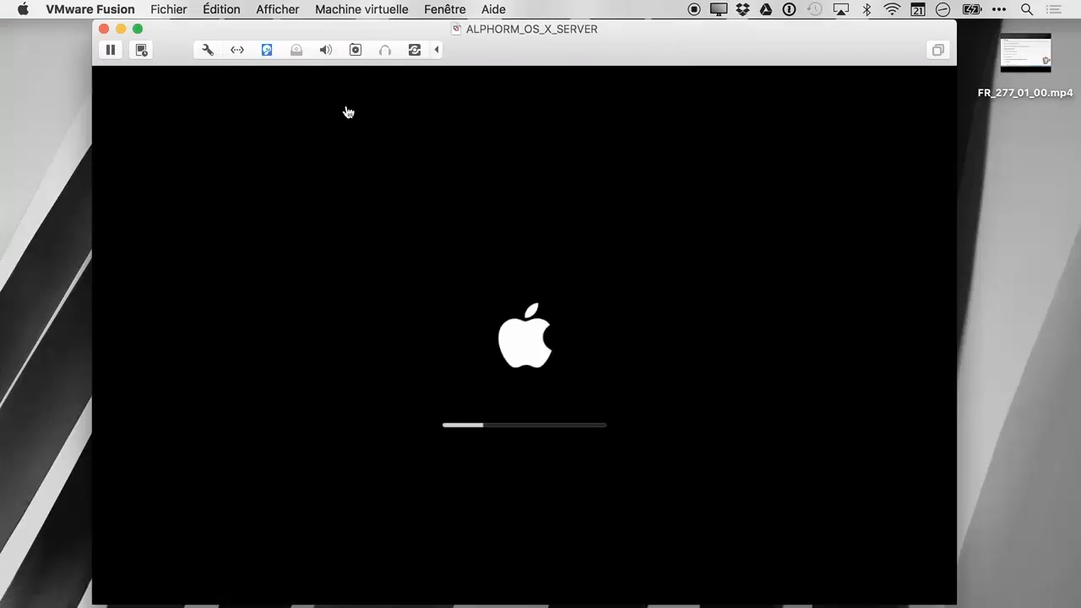
Switch the booting ALPHORM_OS_X_SERVER window to full screen
click(138, 30)
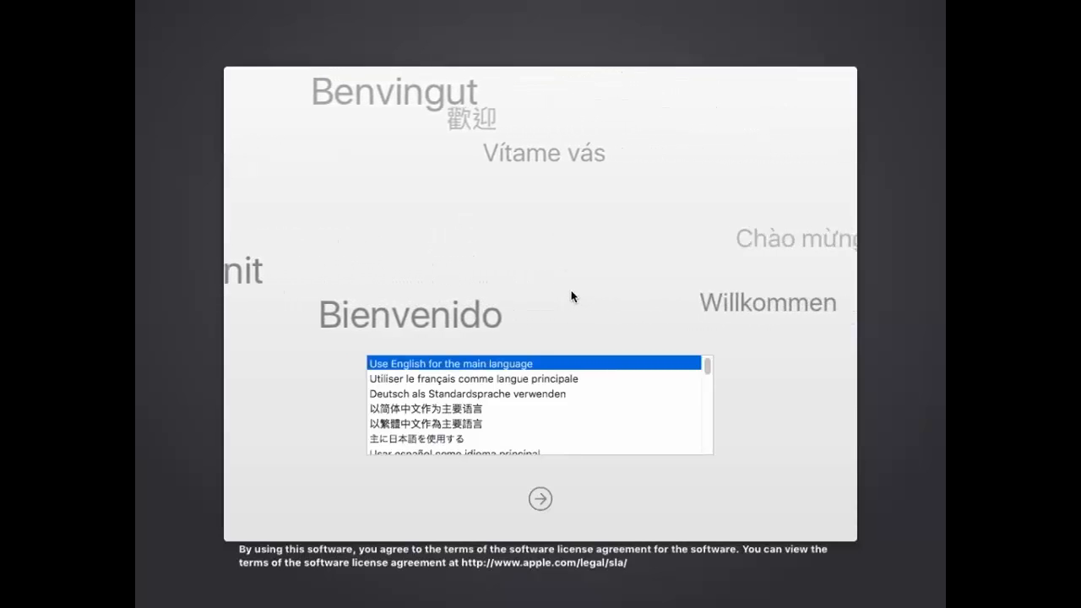
Toggle between English and French in the language list, ending on Utiliser le français comme langue principale
key(Down)
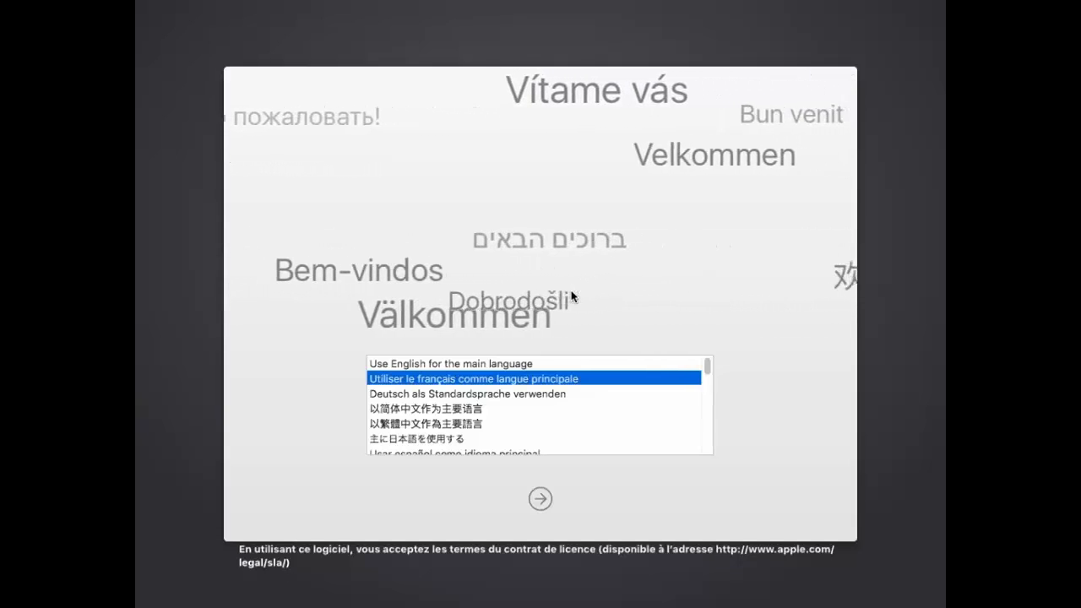
key(Up)
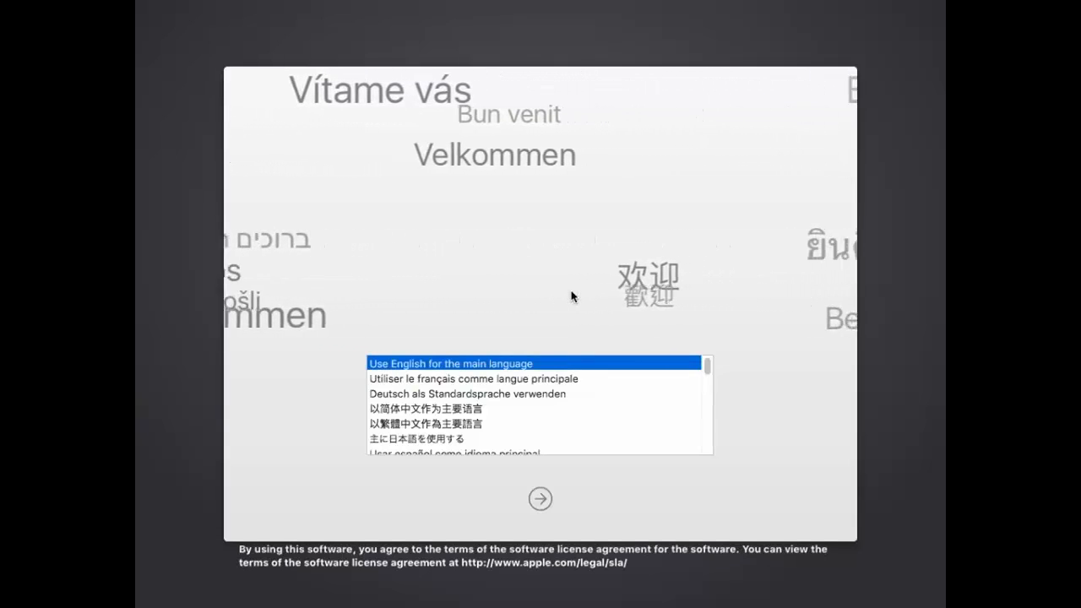
key(Down)
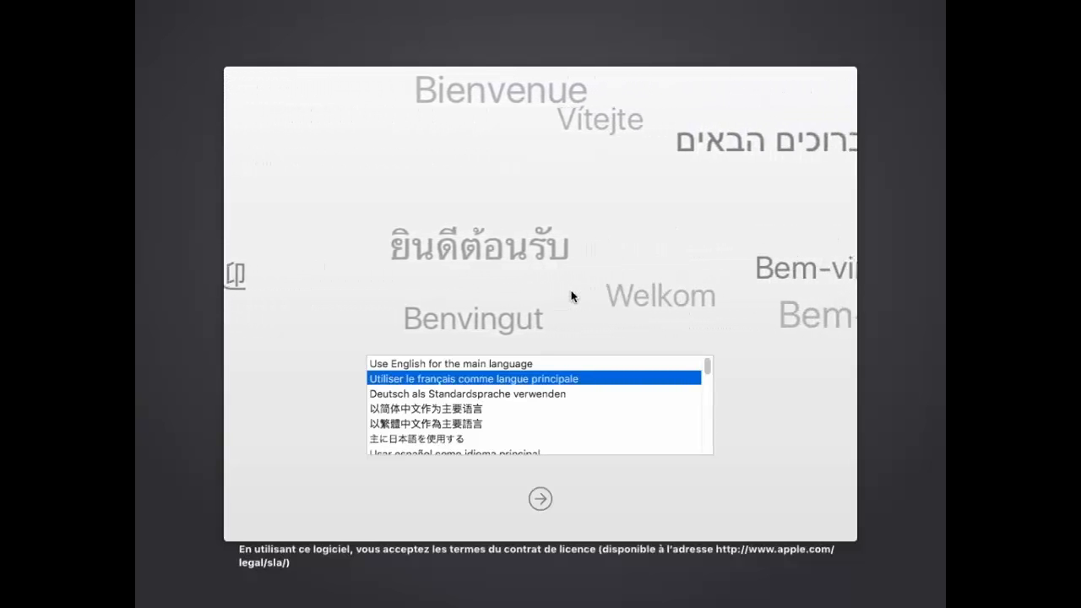
key(Up)
key(Down)
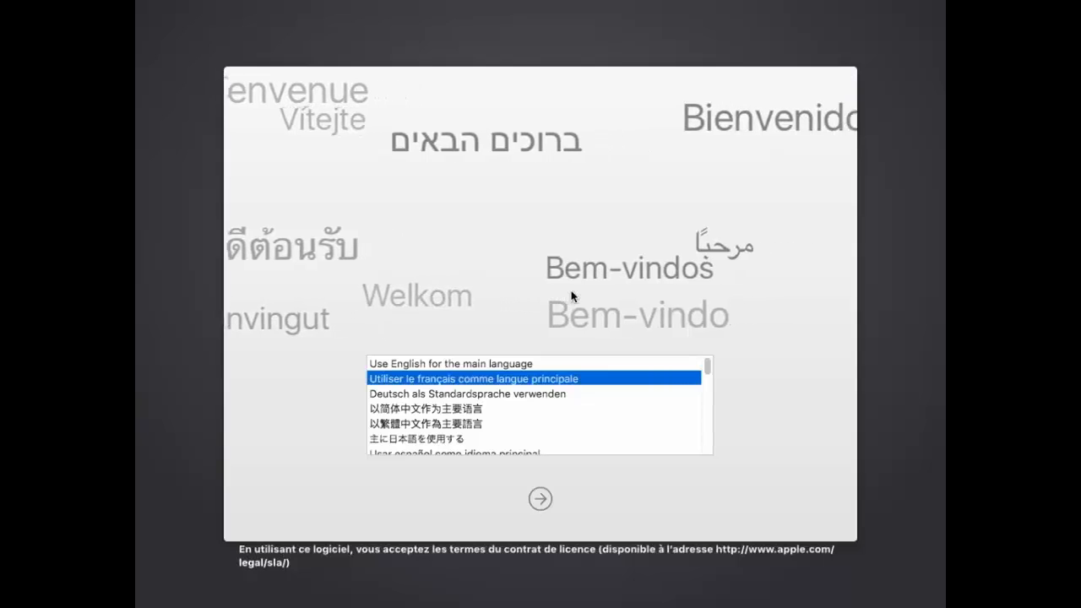
key(Up)
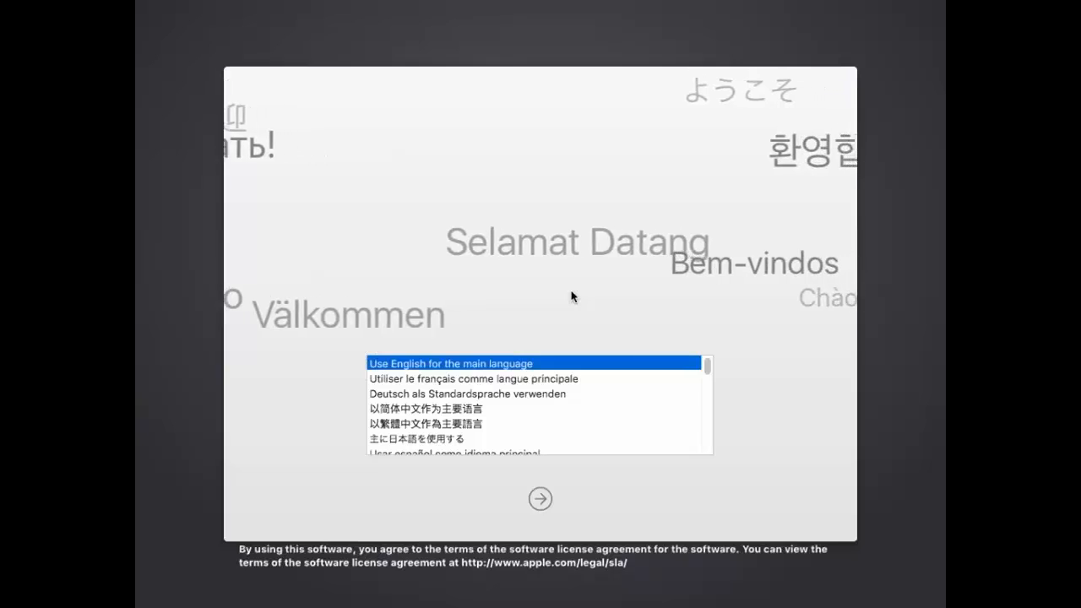
key(Down)
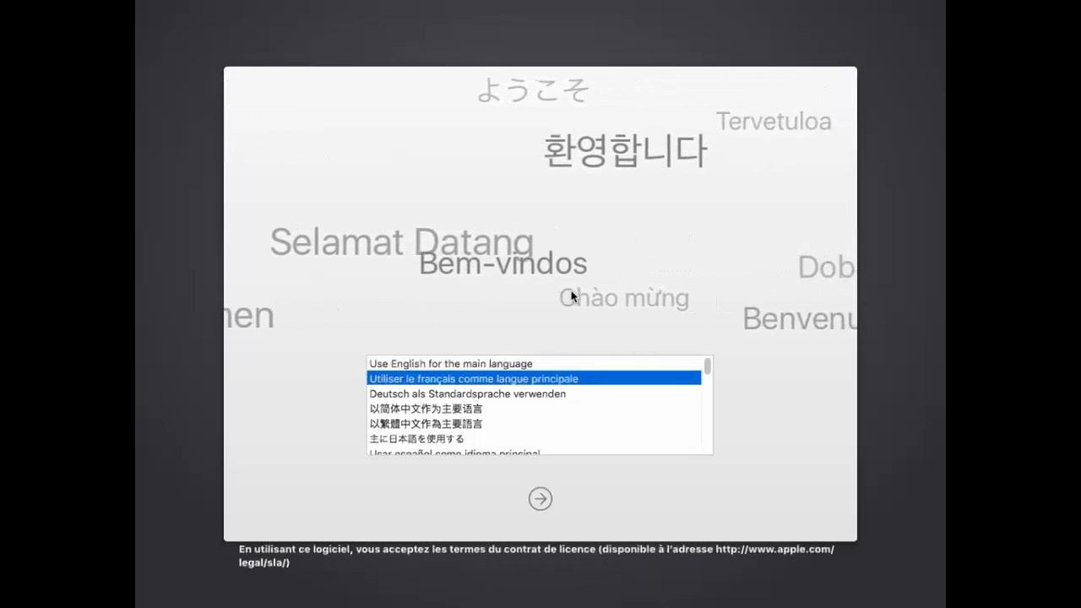
key(Up)
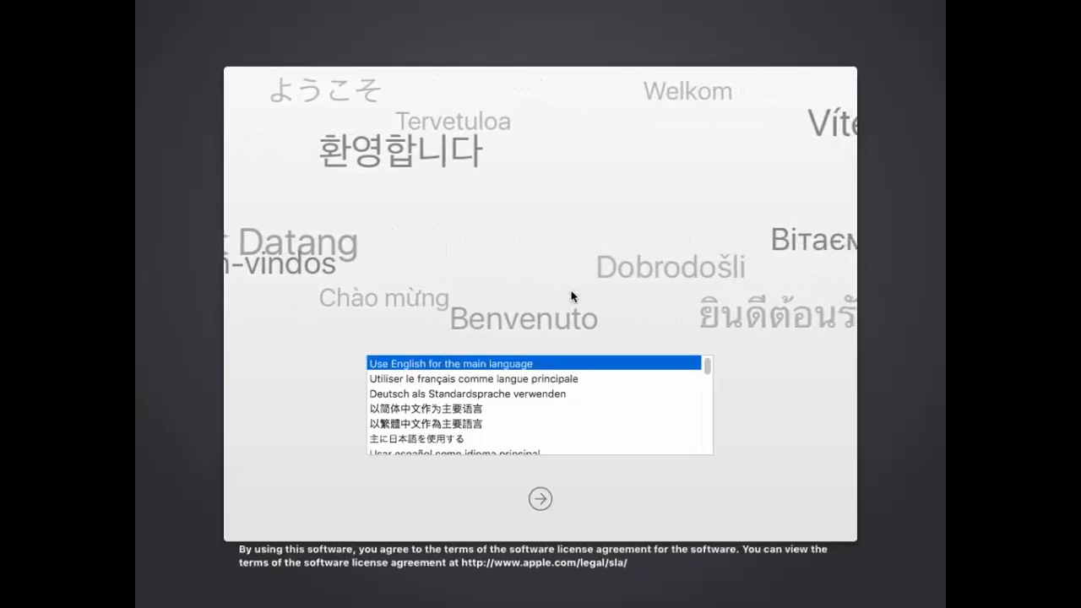
key(Down)
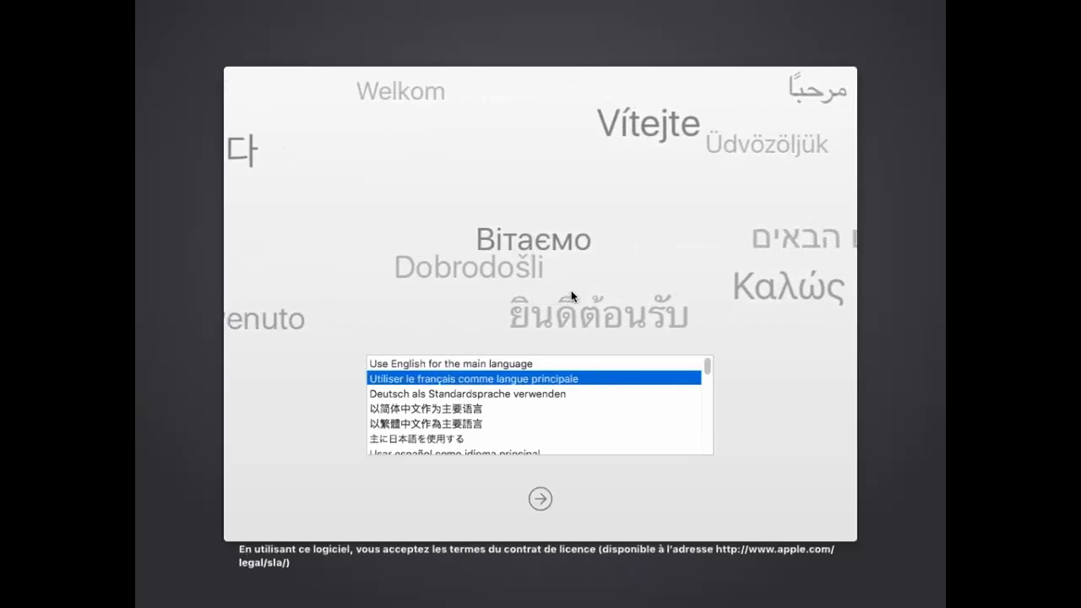
Confirm French, then open Utilitaire de disque to inspect the 43,6 Go VMware Virtual SATA disk and close it
click(544, 501)
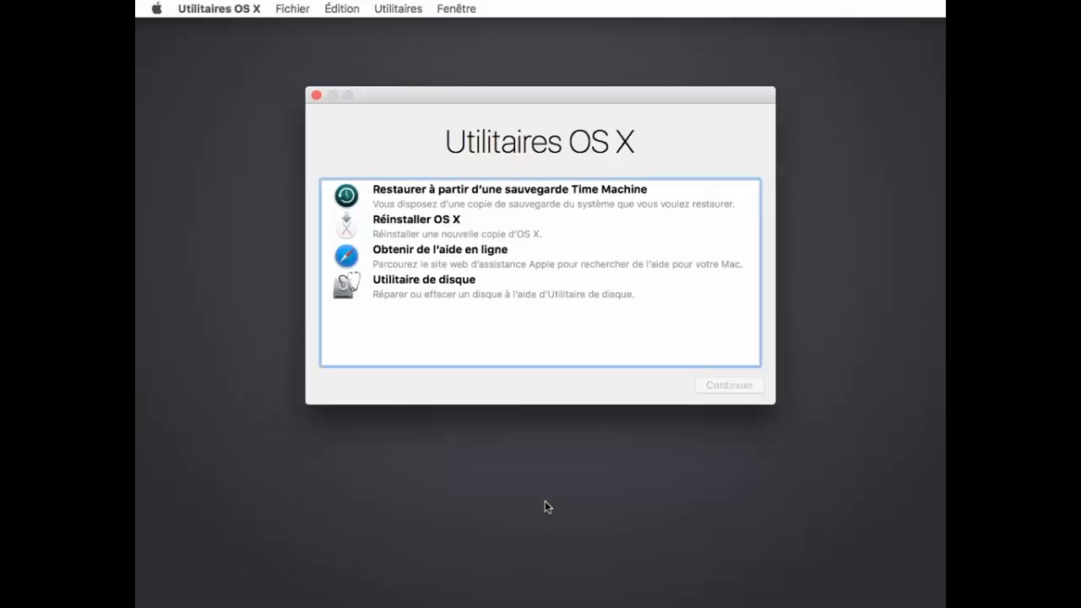
click(468, 283)
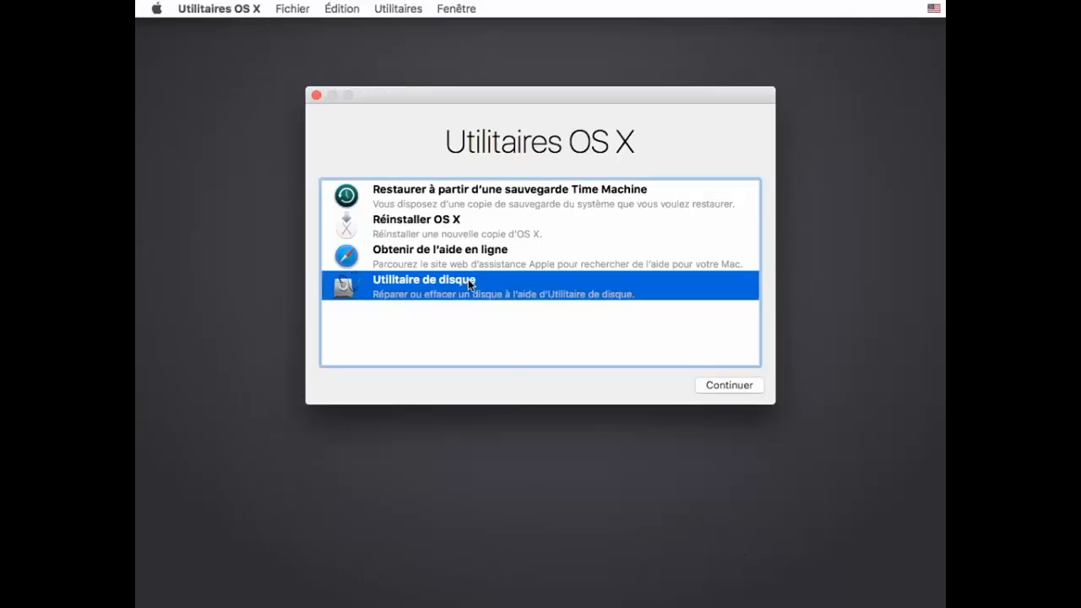
click(753, 391)
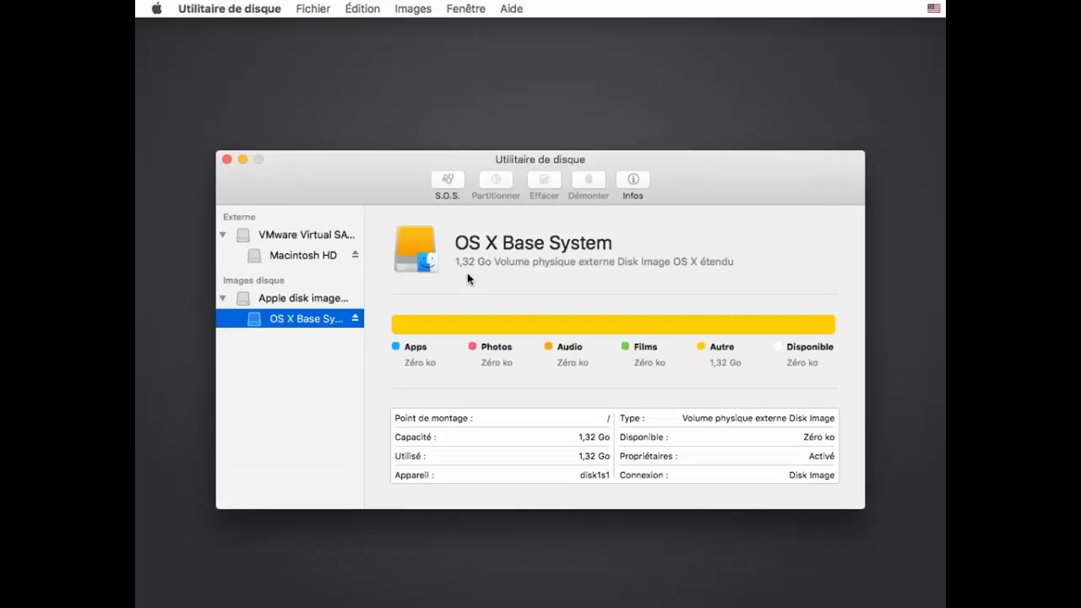
click(315, 241)
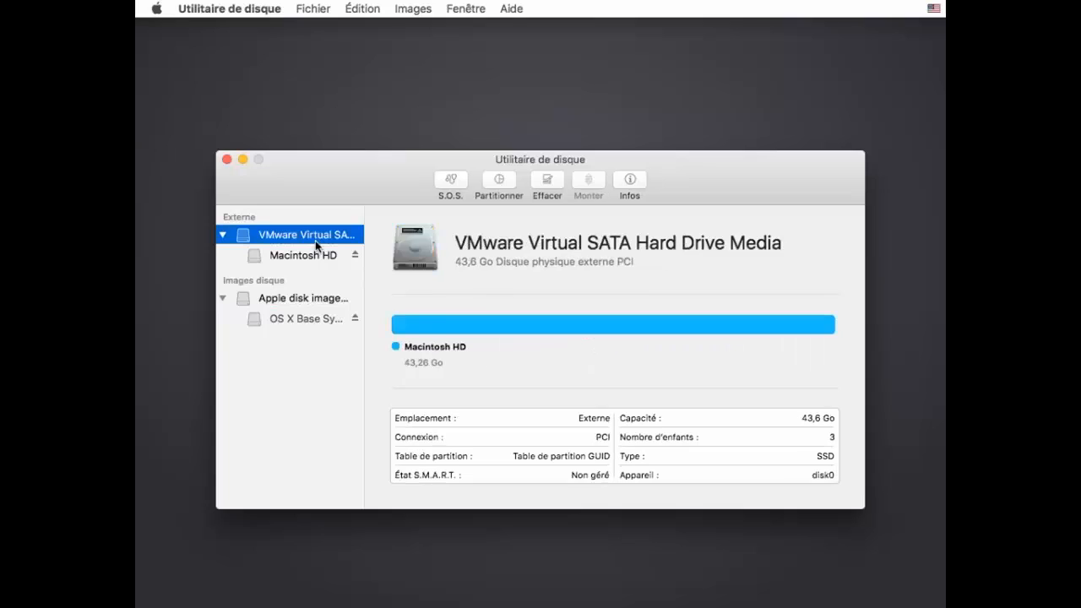
click(227, 159)
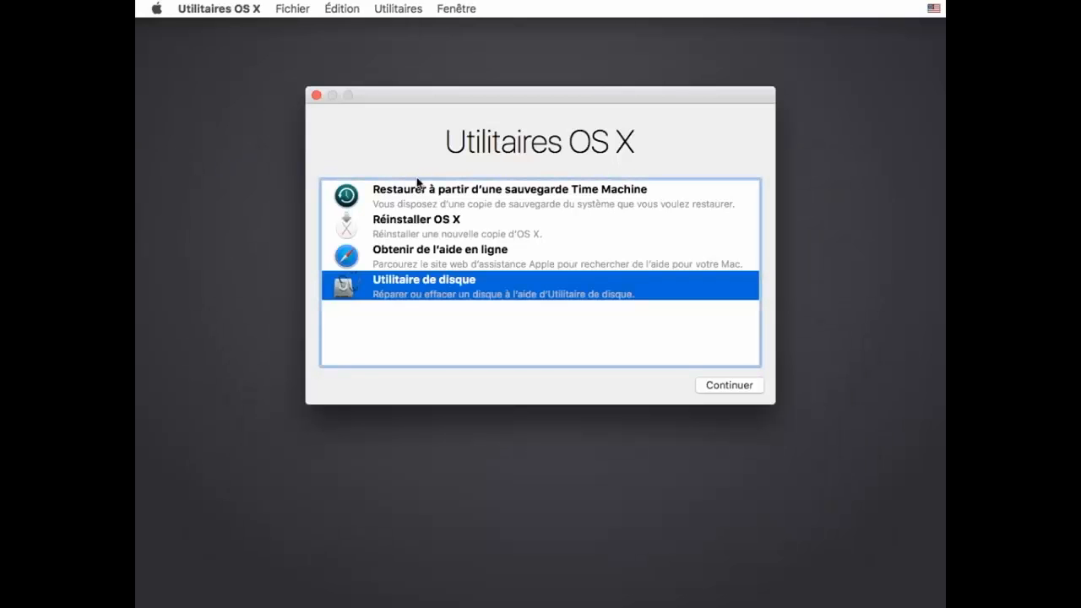
click(209, 13)
Open Network Utility's Ping tab and start pinging the mistyped address 'google<fr'
click(210, 13)
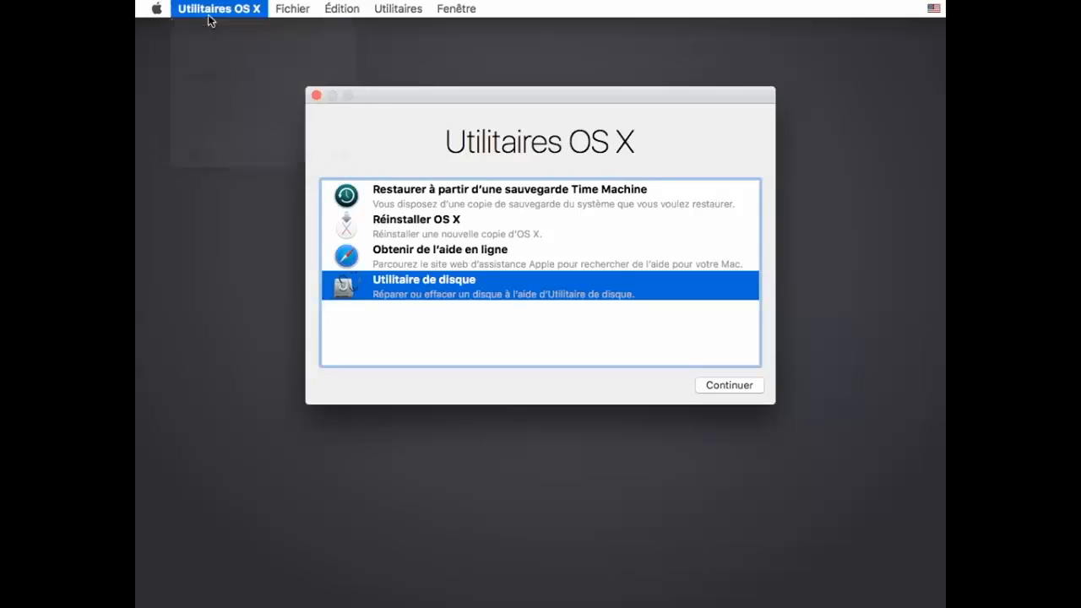
click(413, 10)
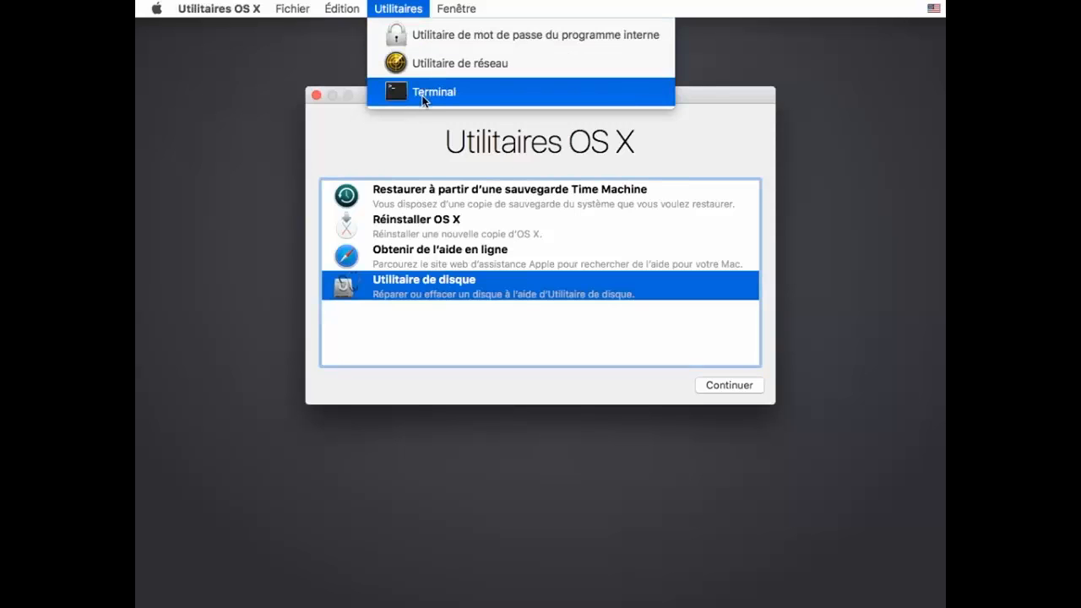
click(428, 70)
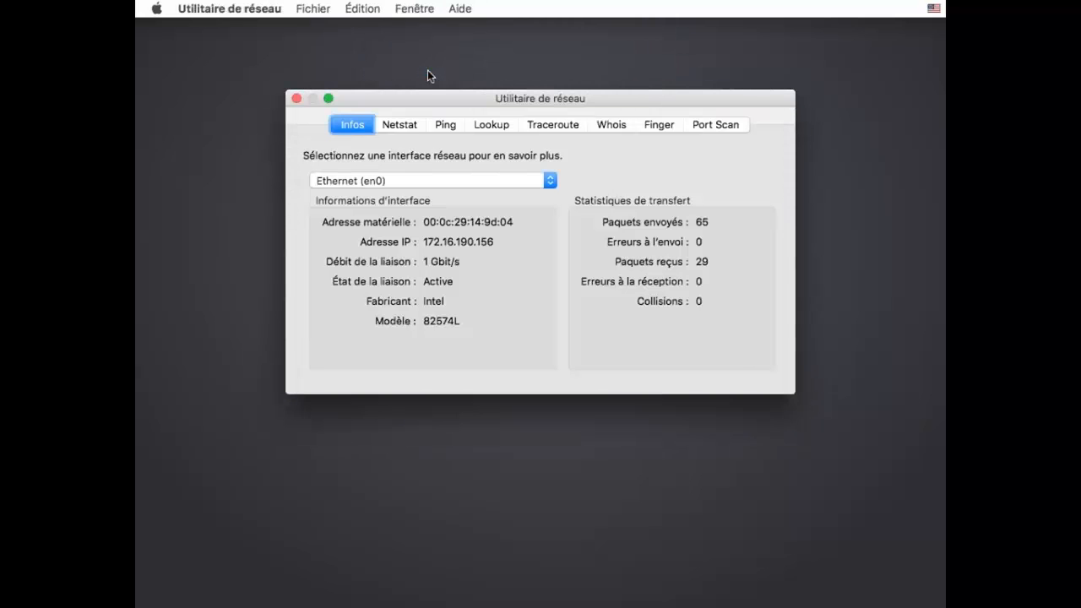
click(445, 125)
text(google<fr)
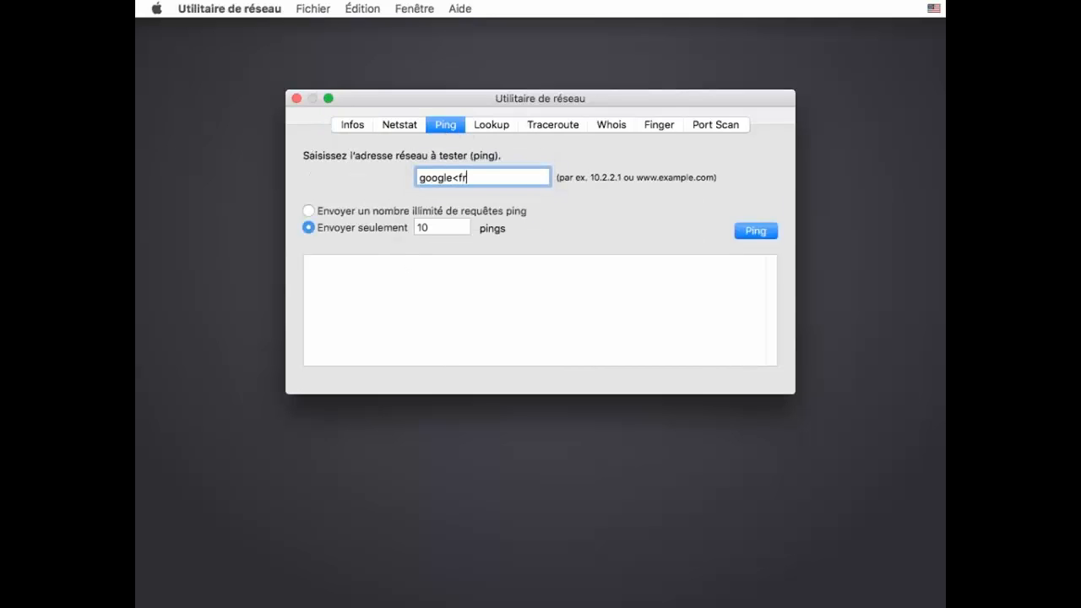
key(Return)
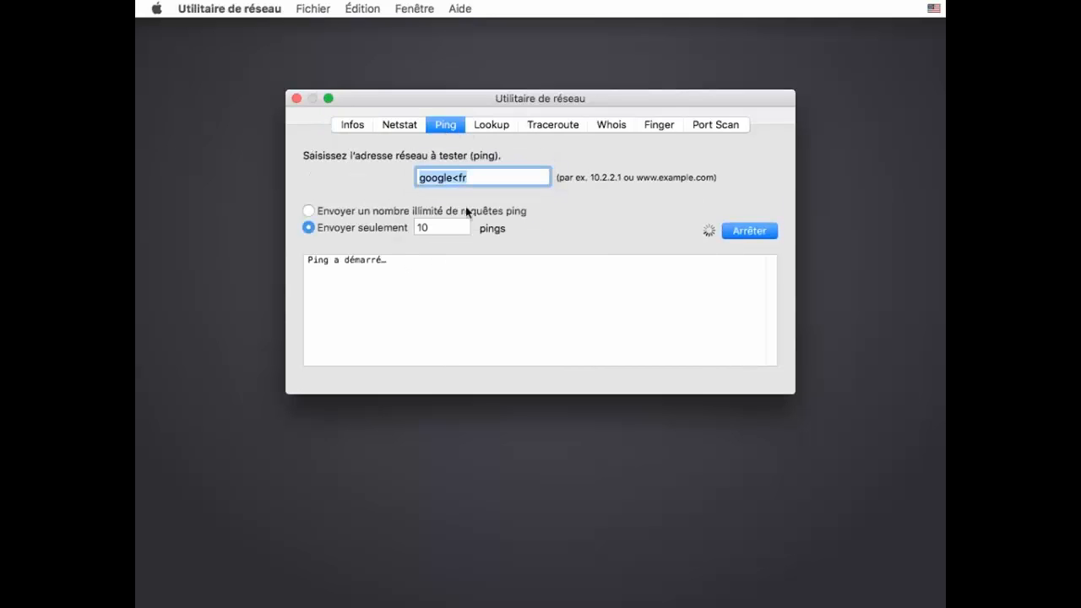
Switch the guest keyboard input source to Français - numérique
mouse_move(1008, 22)
click(933, 10)
mouse_move(899, 56)
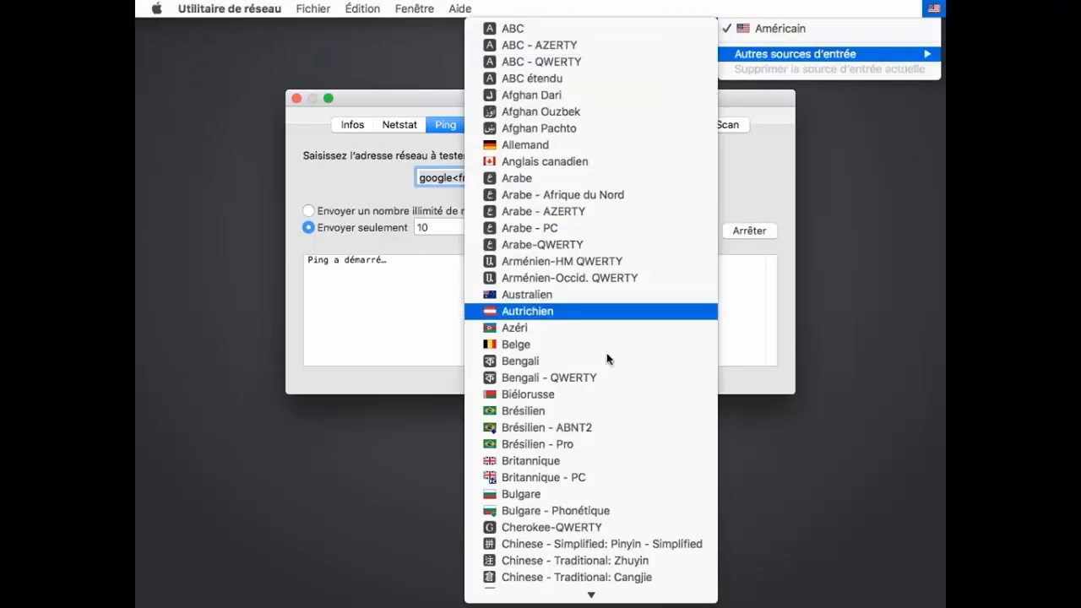
key(f)
key(r)
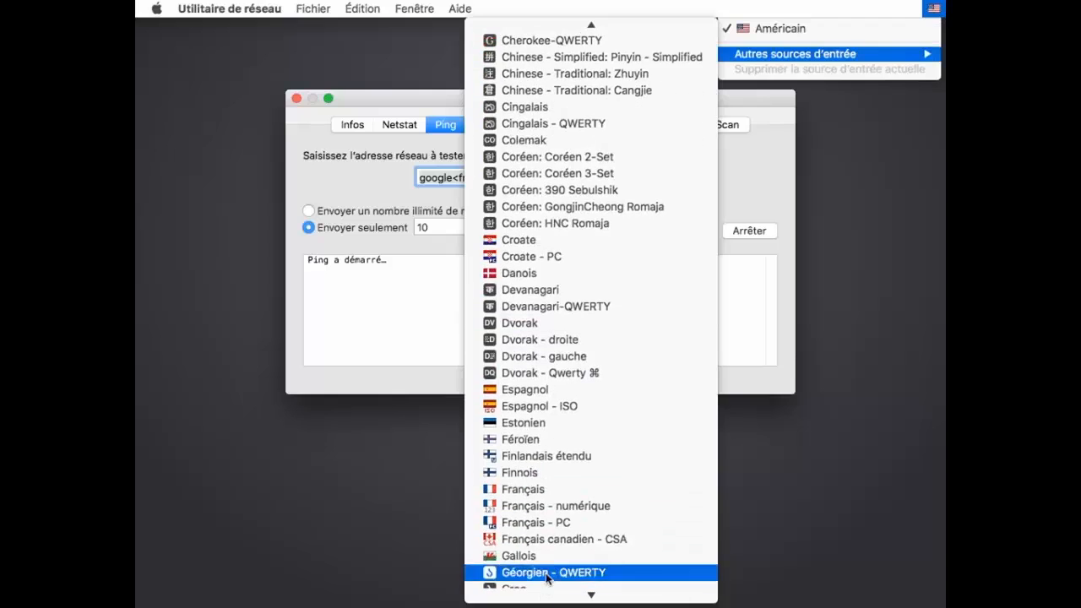
click(567, 499)
Correct the address to google.fr, run and stop the ping, then close Network Utility
click(457, 177)
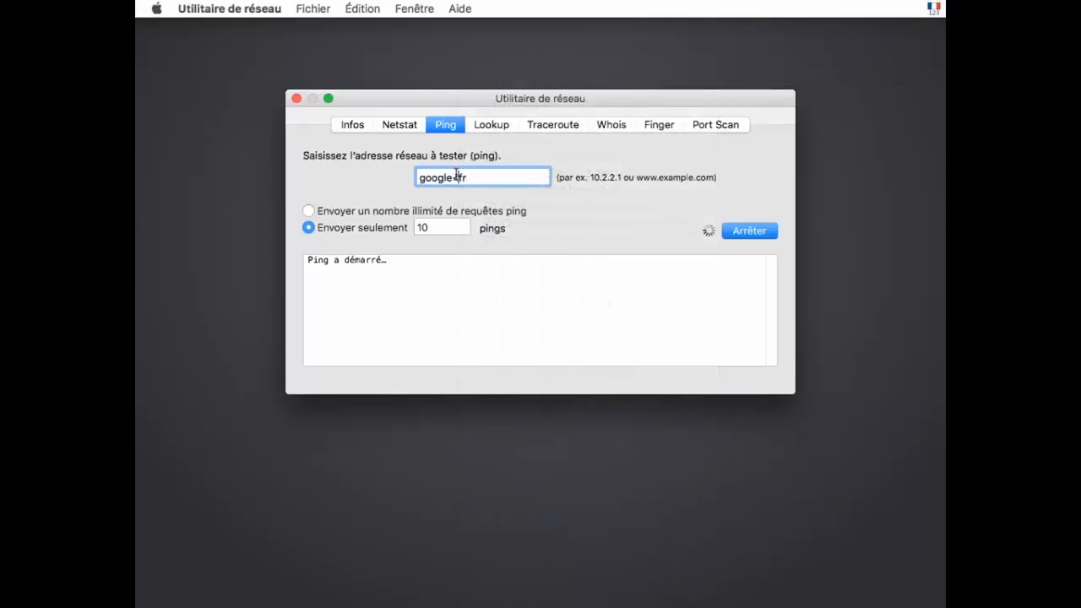
key(BackSpace)
text(.)
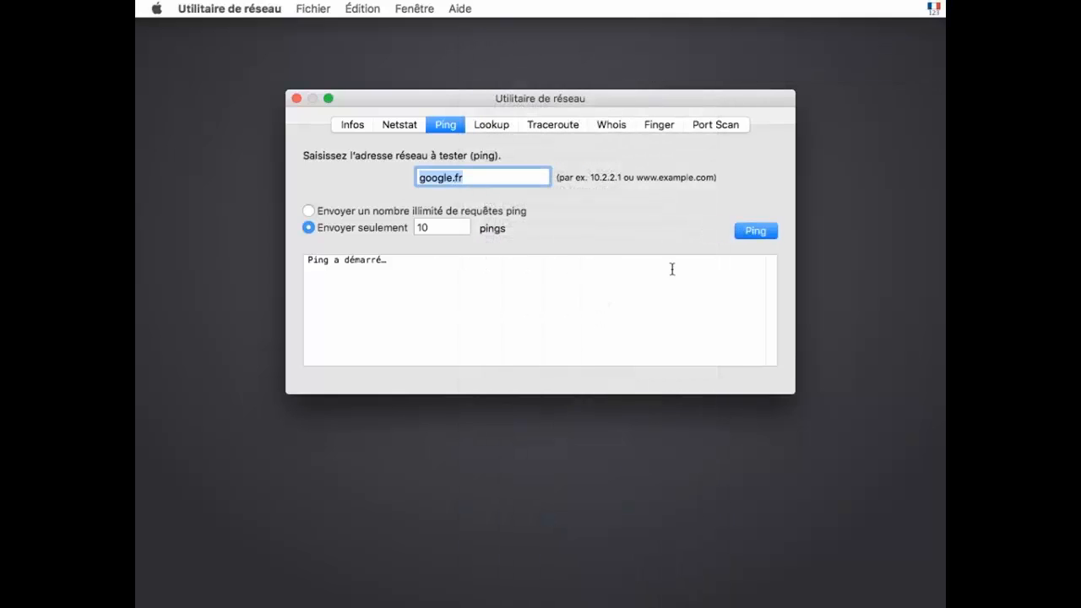
click(751, 234)
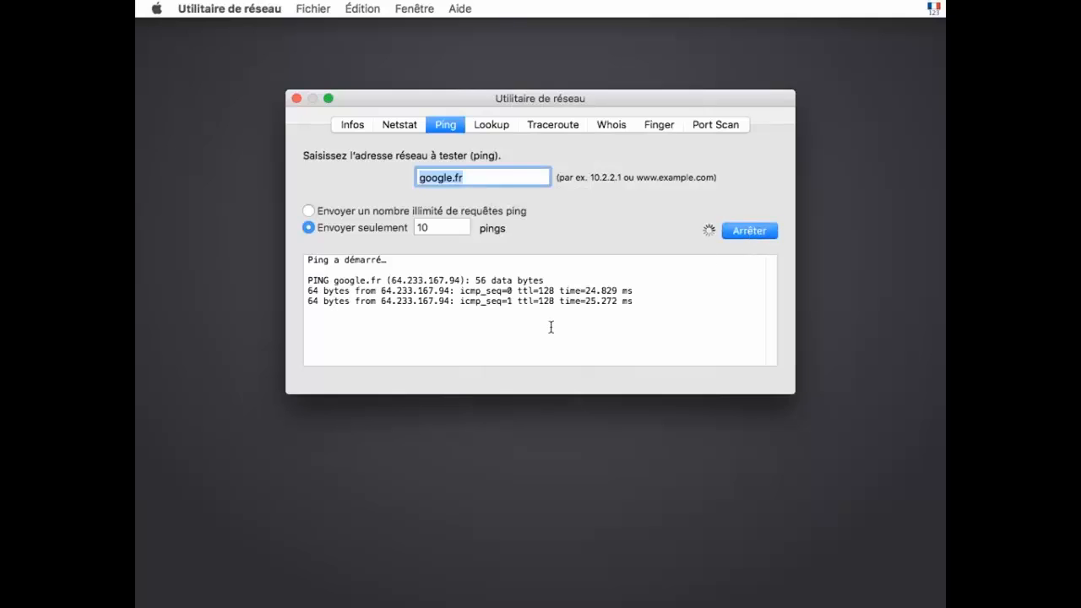
click(743, 233)
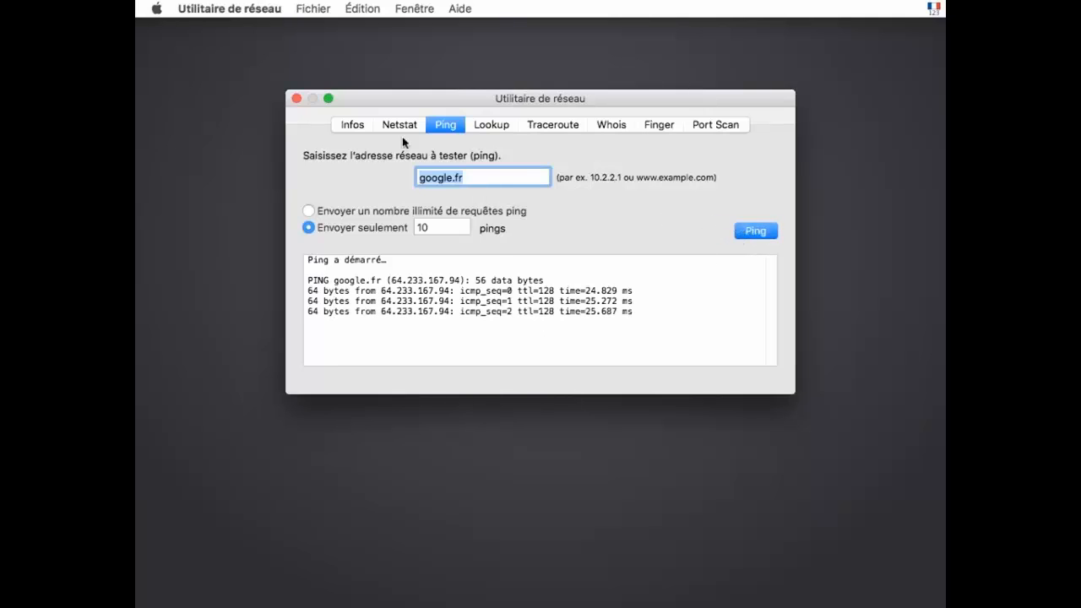
click(296, 98)
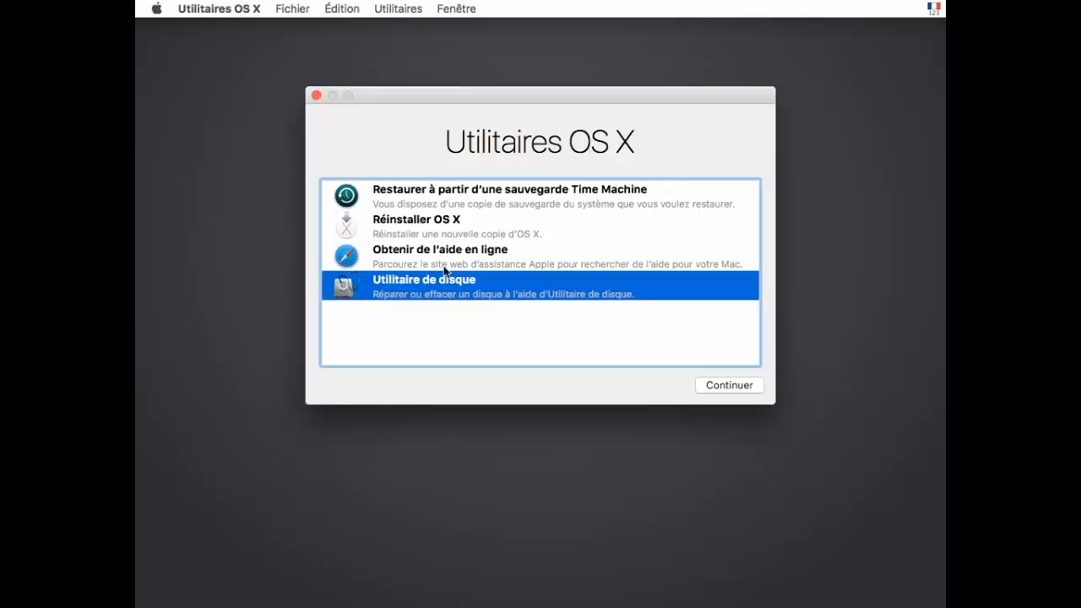
Select Réinstaller OS X in Utilitaires OS X and continue to the El Capitan installer
click(426, 235)
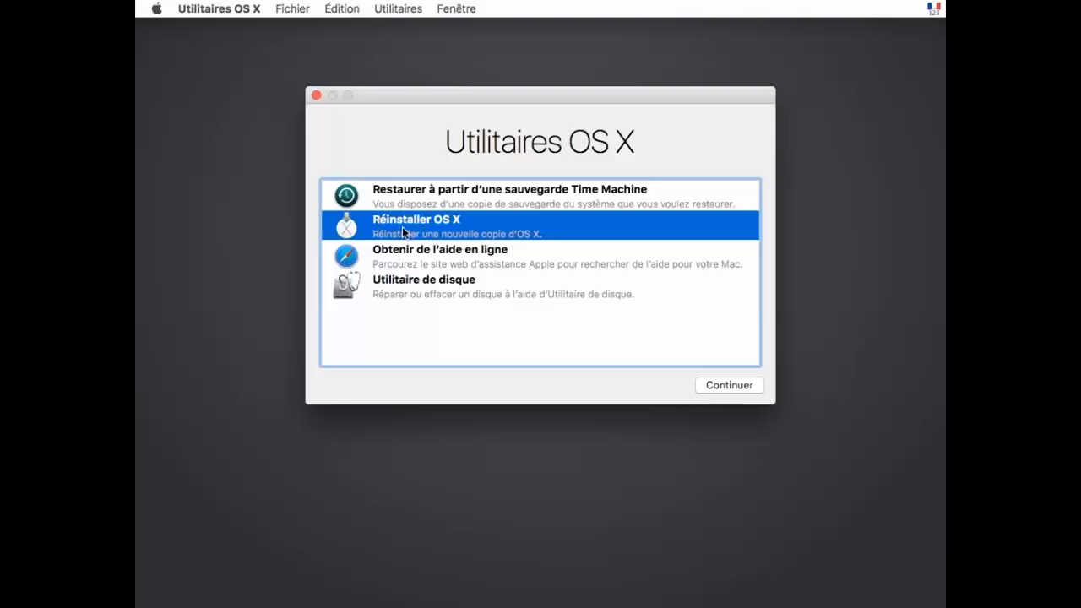
click(724, 387)
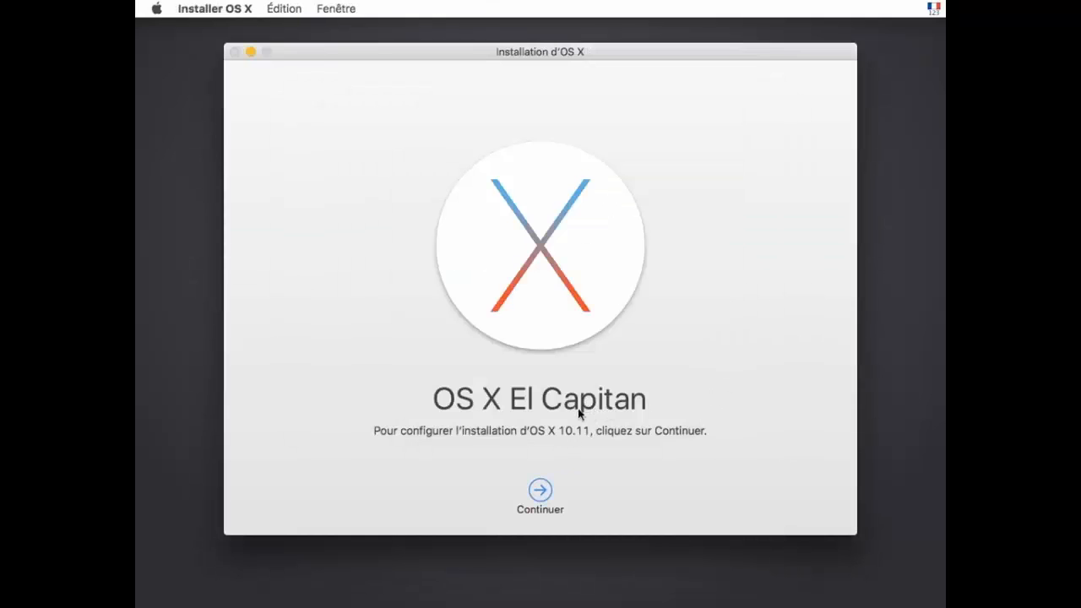
Continue past the welcome screen, allow the eligibility check, accept the licence, and select Macintosh HD
click(540, 492)
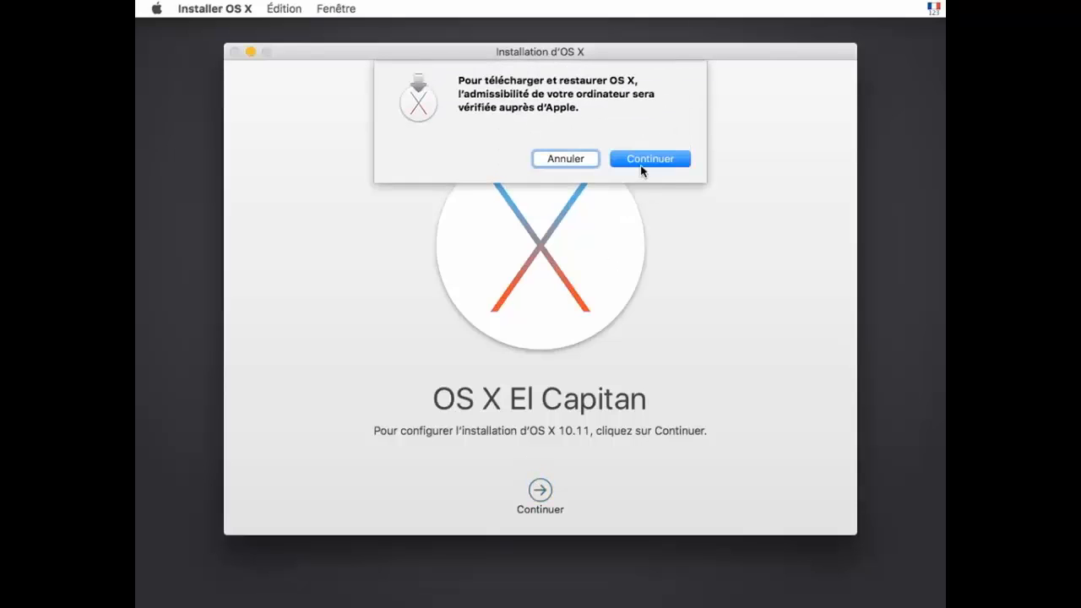
click(640, 162)
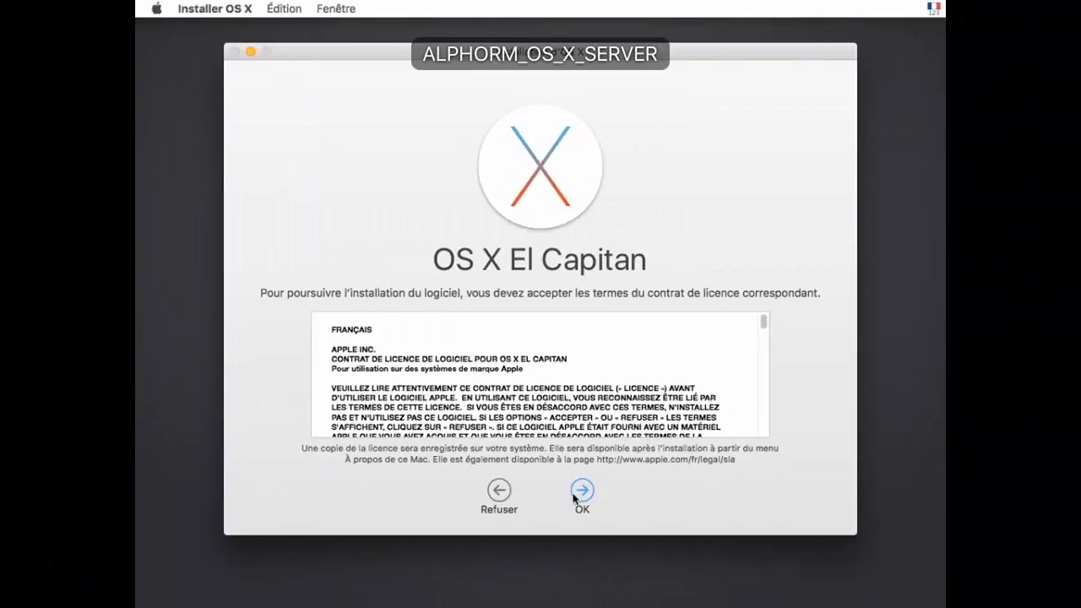
click(851, 492)
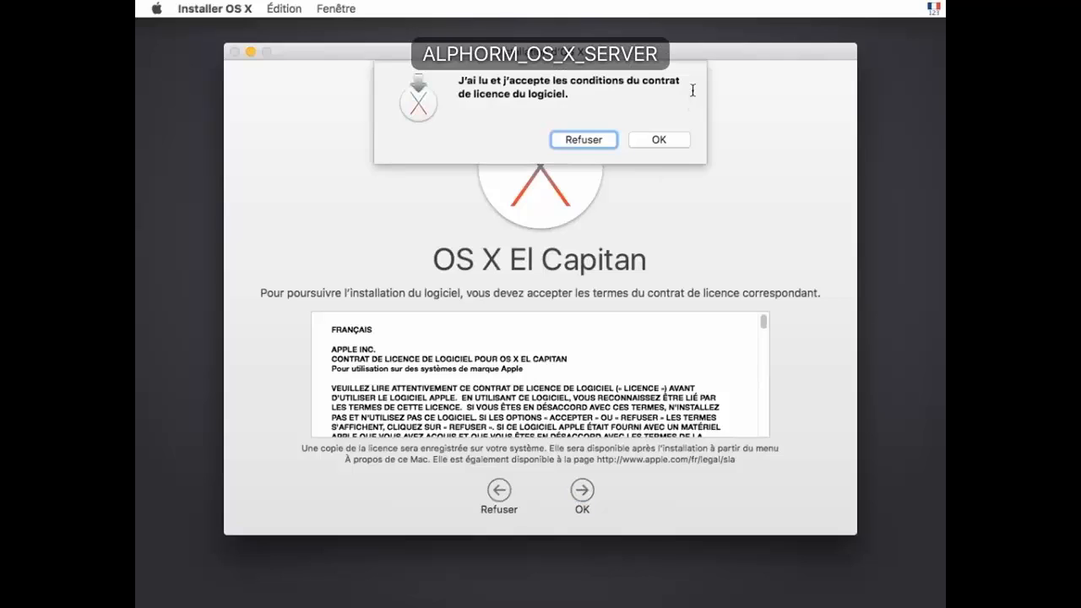
click(673, 138)
click(471, 384)
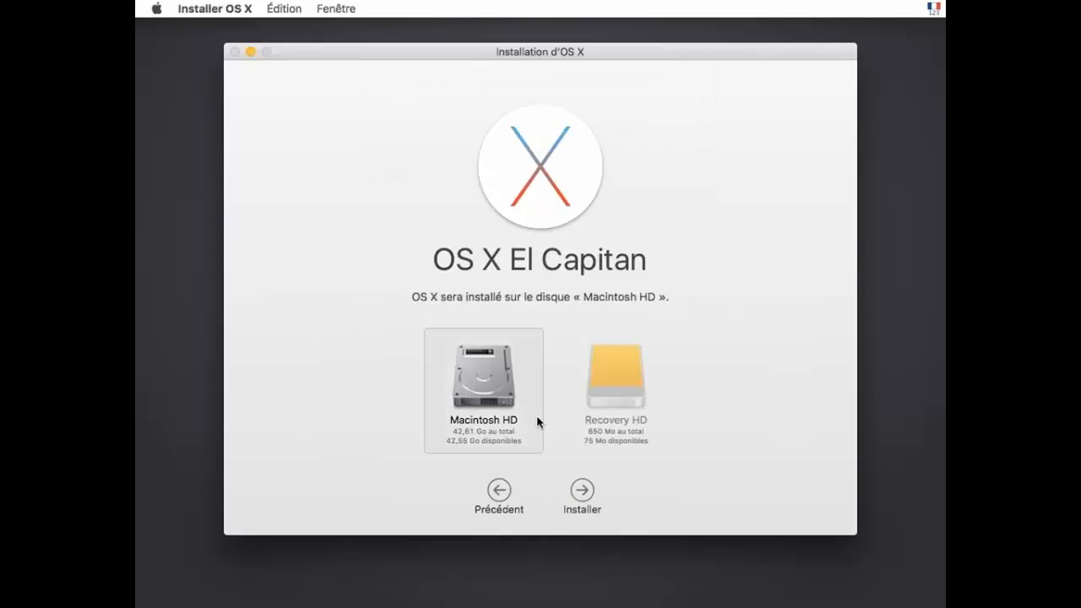
Start the install on Macintosh HD and sign in to the App Store with the Apple ID and password
click(581, 490)
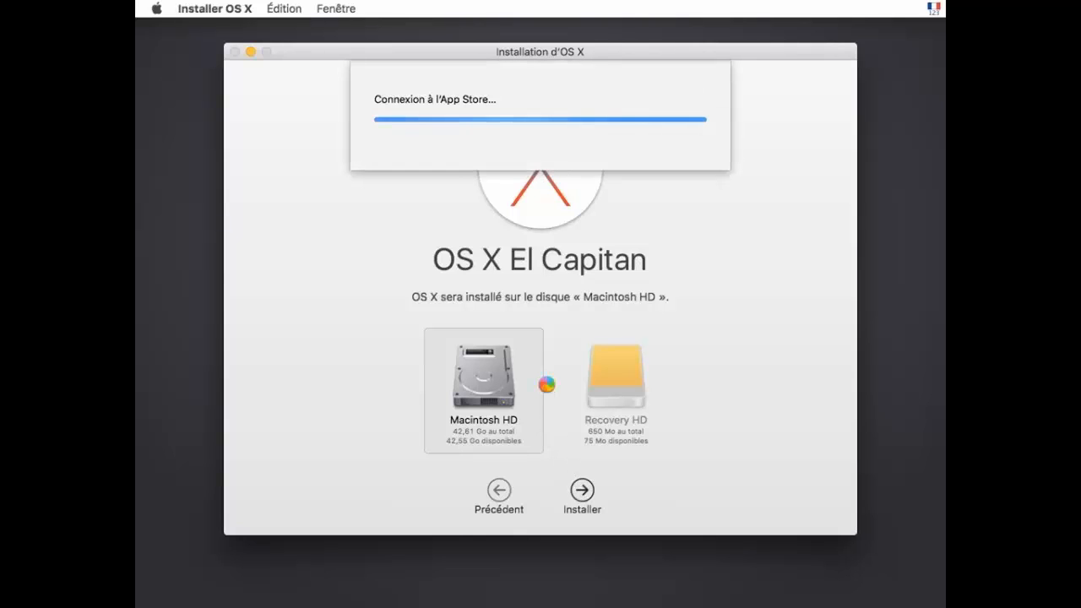
click(465, 227)
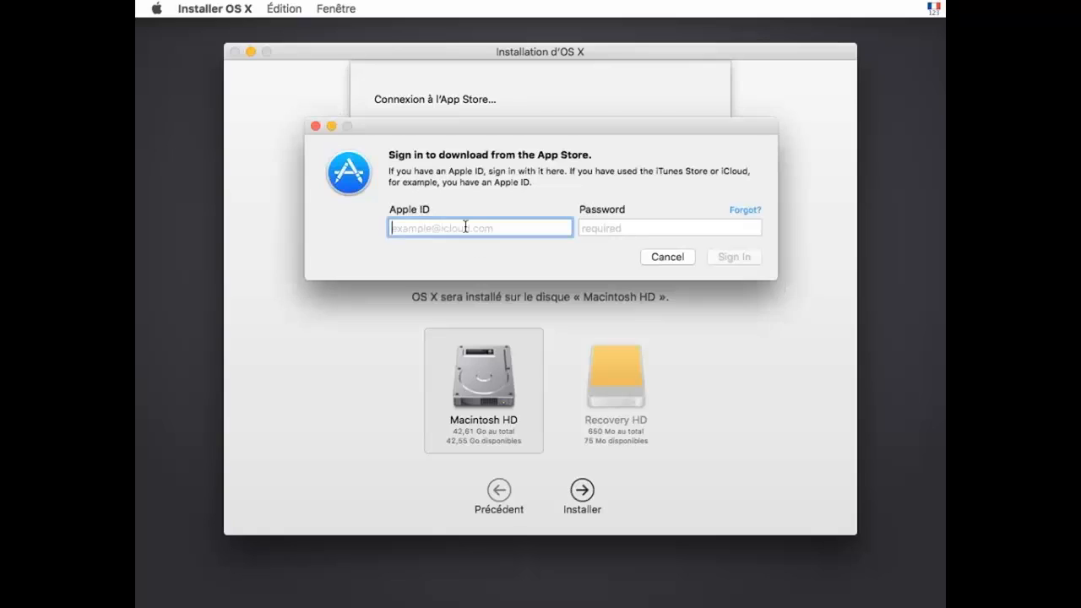
key(Tab)
text(•••••)
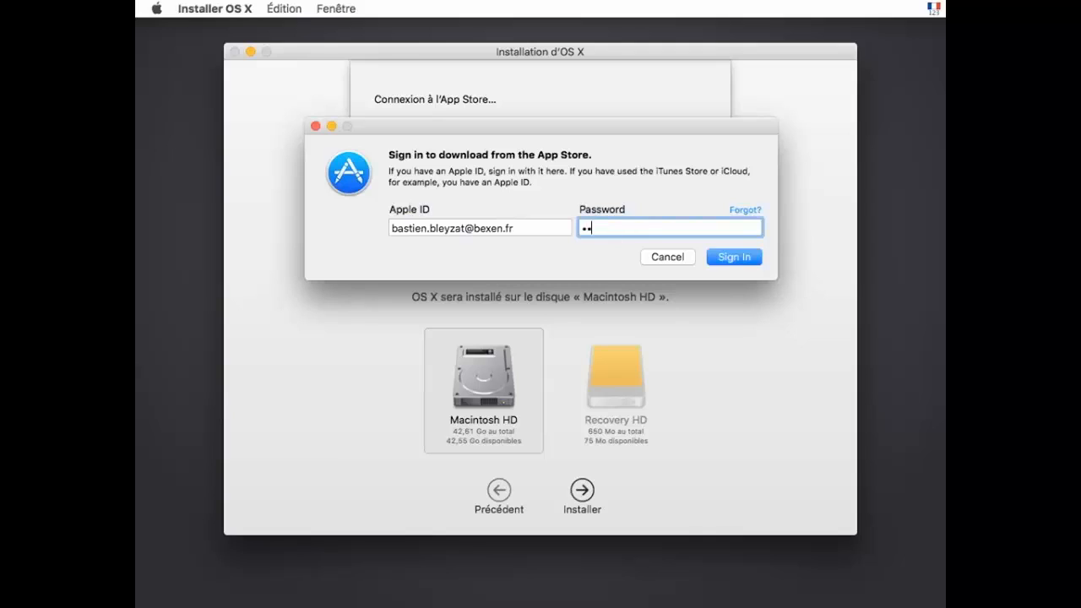
text(••••••••)
key(Return)
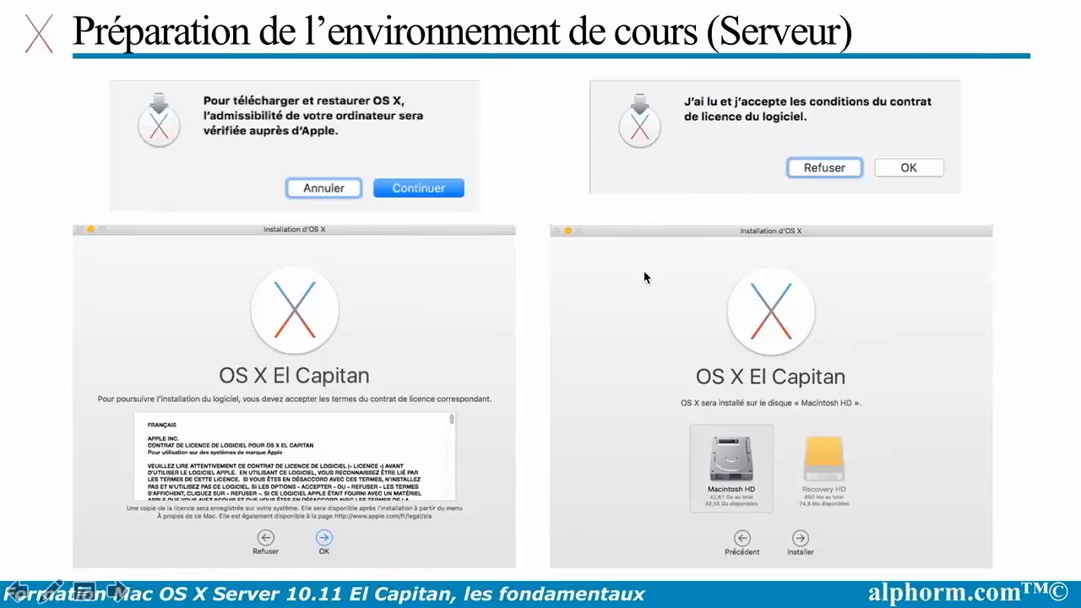
Advance past the Apple ID slide to the progress slide, briefly showing the installer VM space
key(Right)
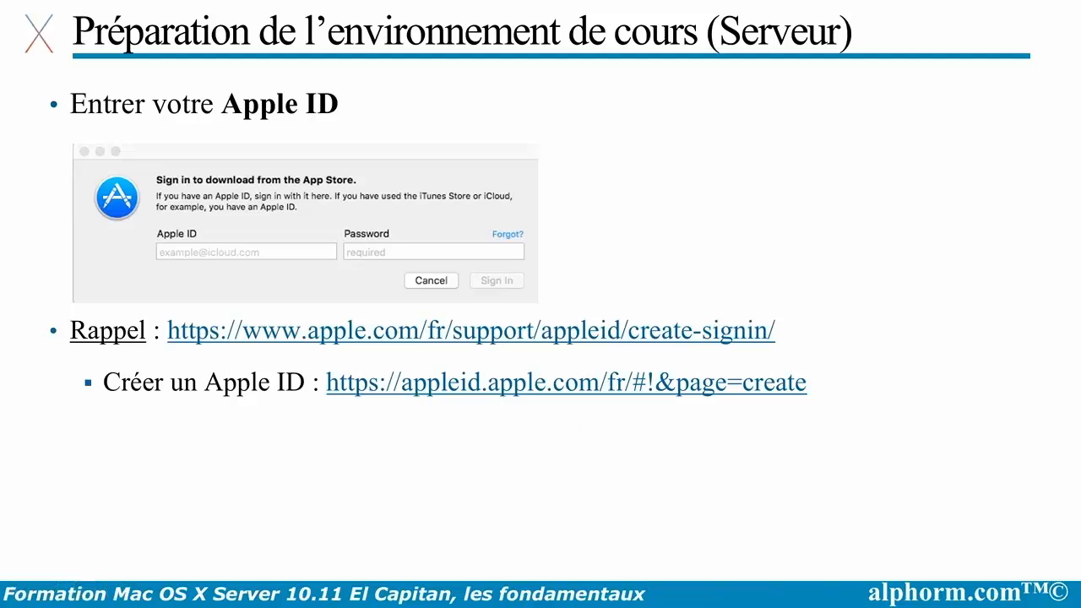
key(Right)
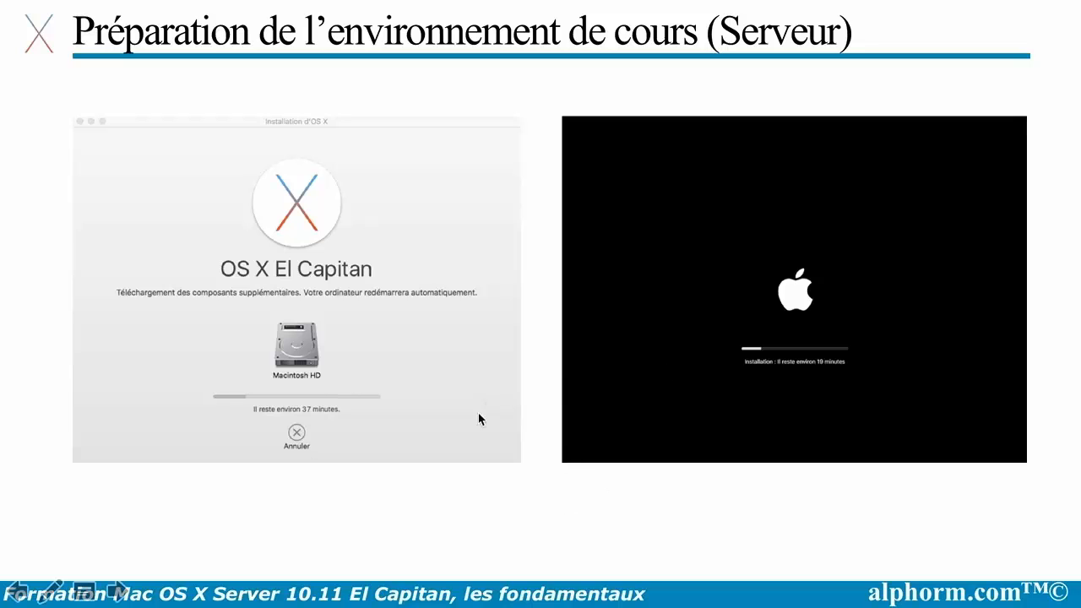
key(ctrl+Right)
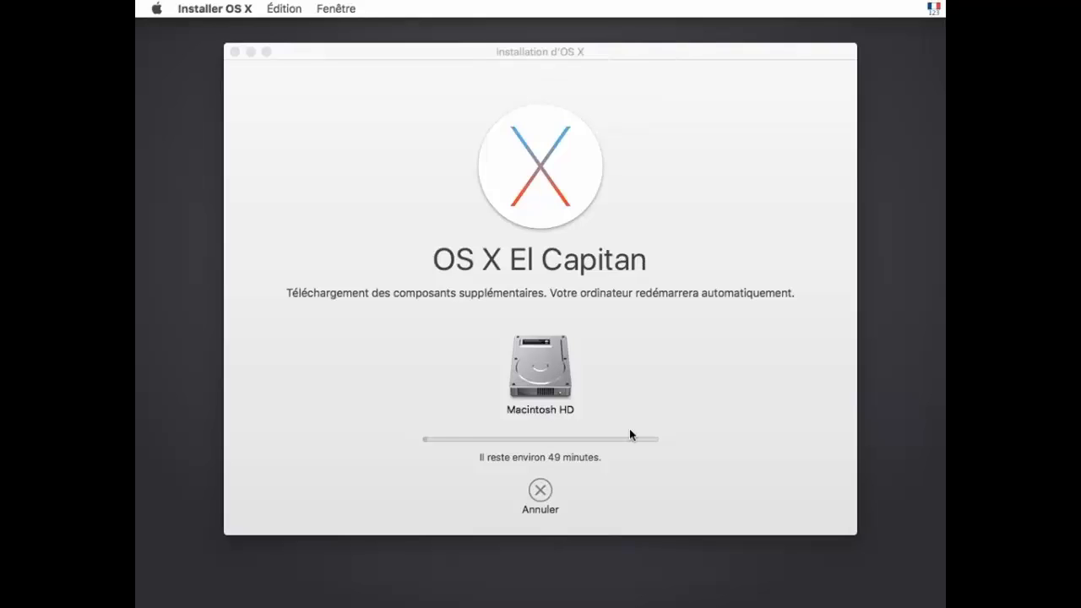
key(ctrl+Left)
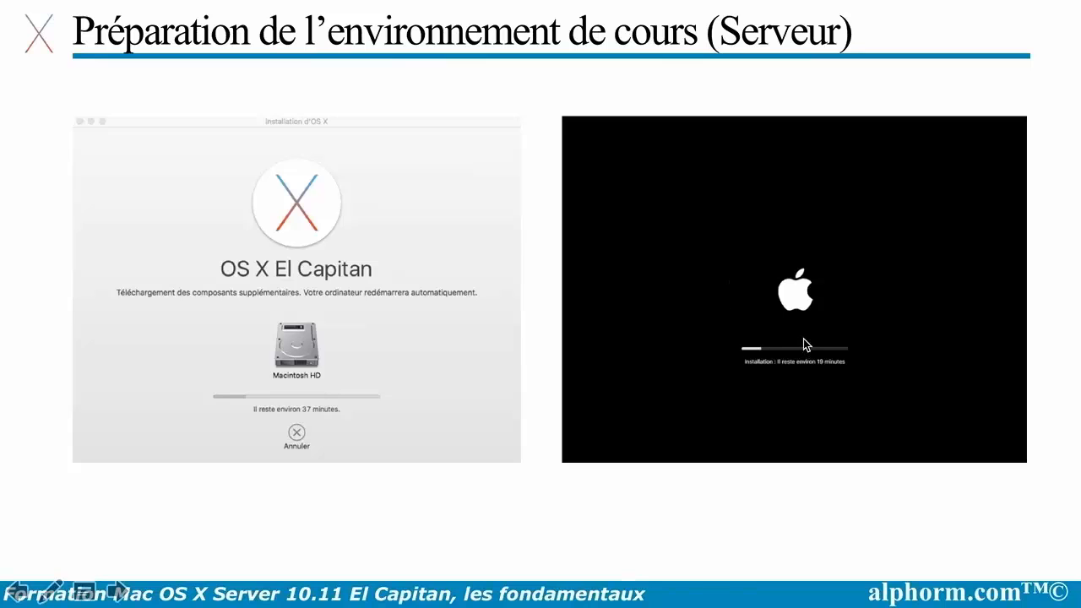
Advance the slideshow to the 'Ce qu'on a couvert' recap slide
click(614, 395)
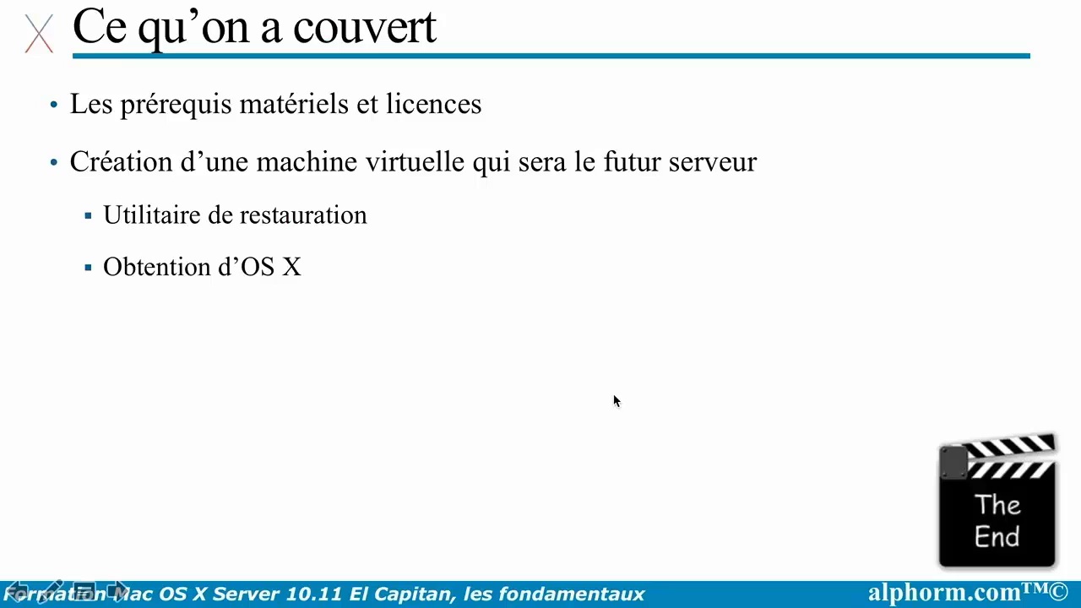